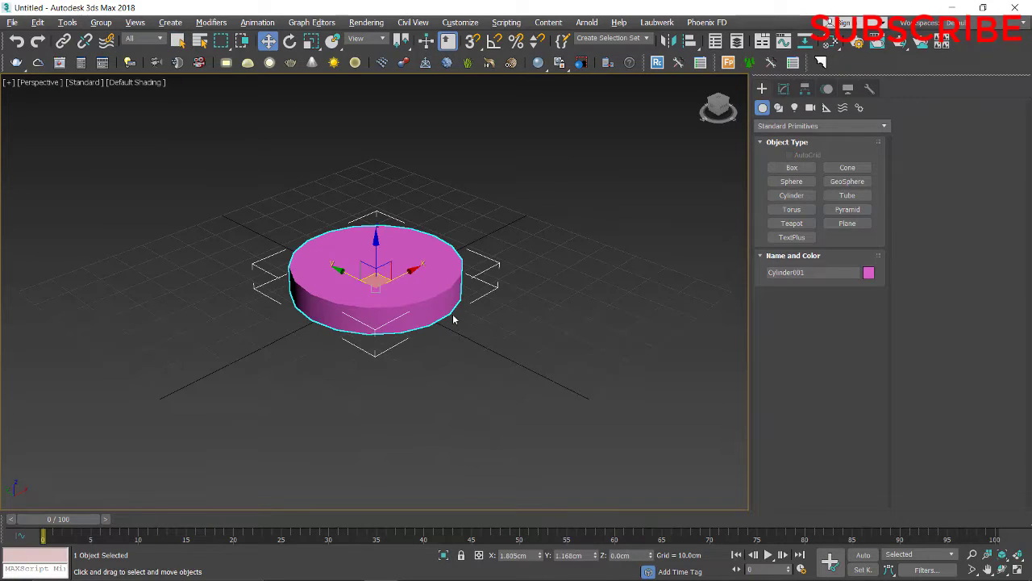
Step: Show edged faces in the perspective view and reduce the cylinder's height segments to 1
key(F4)
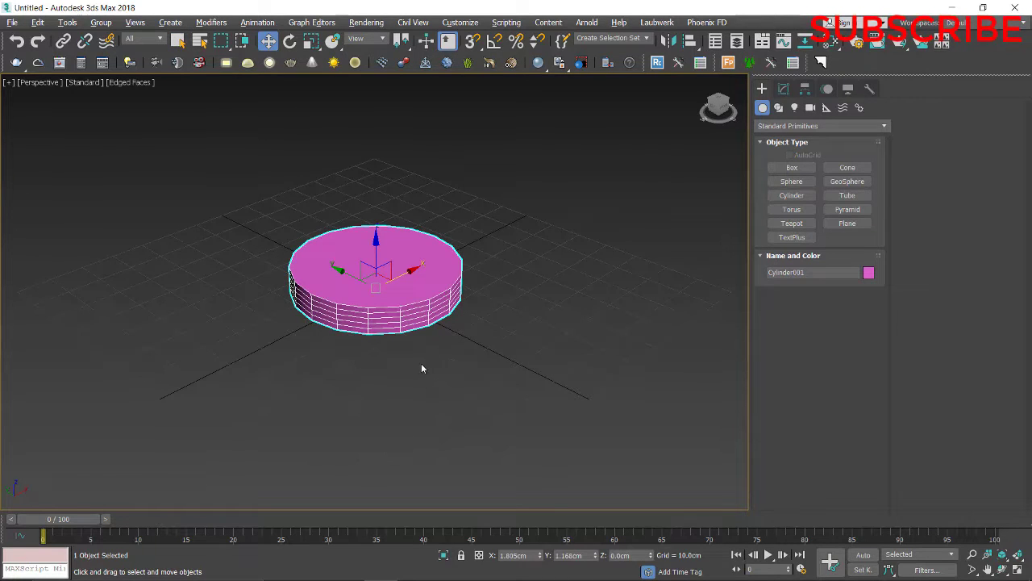
key(z)
click(783, 89)
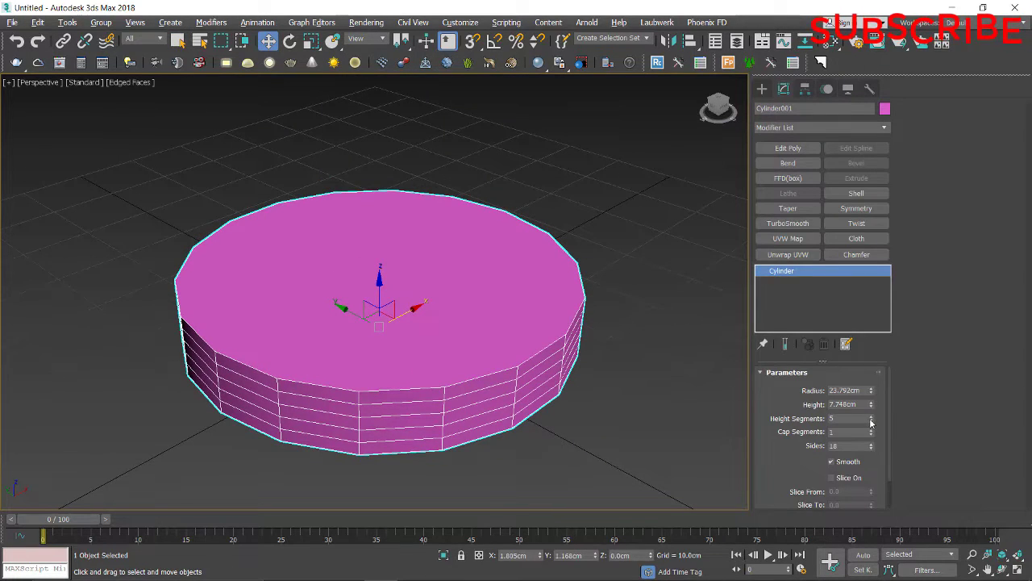
right_click(871, 421)
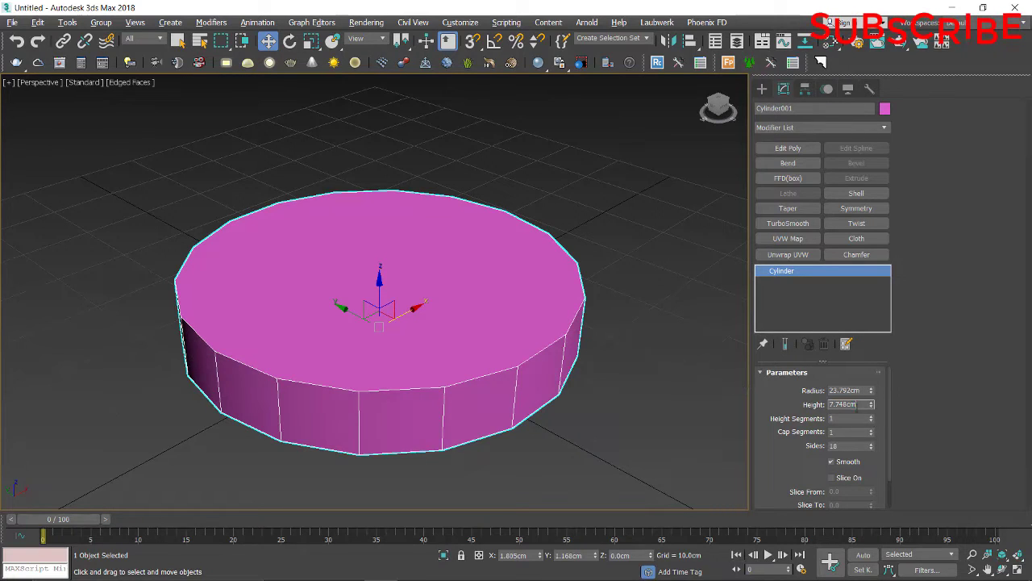
Step: Set the cylinder's height to 50 cm and its radius to 50 cm
click(856, 408)
text(50)
key(Return)
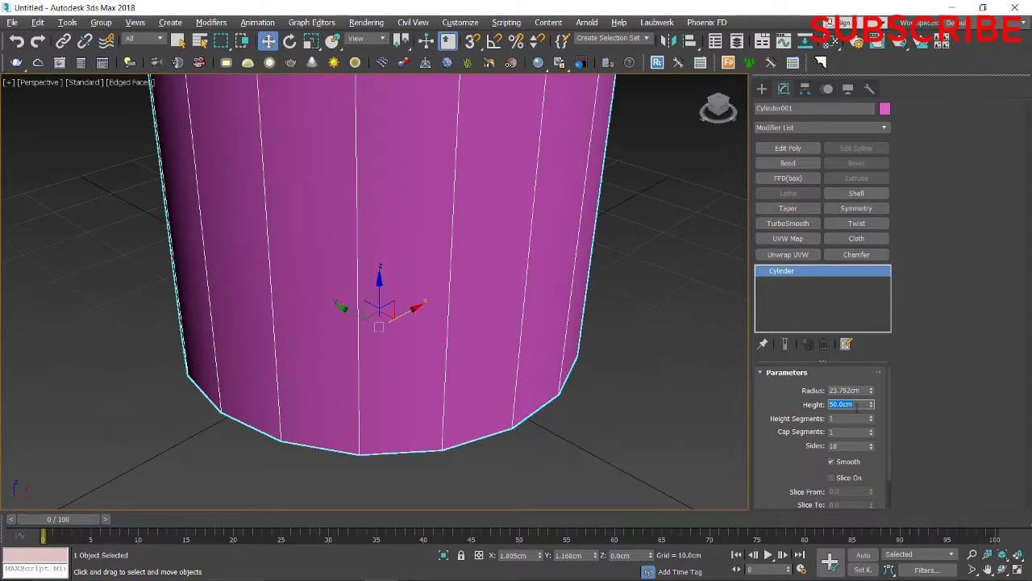
scroll(560, 274, down, 5)
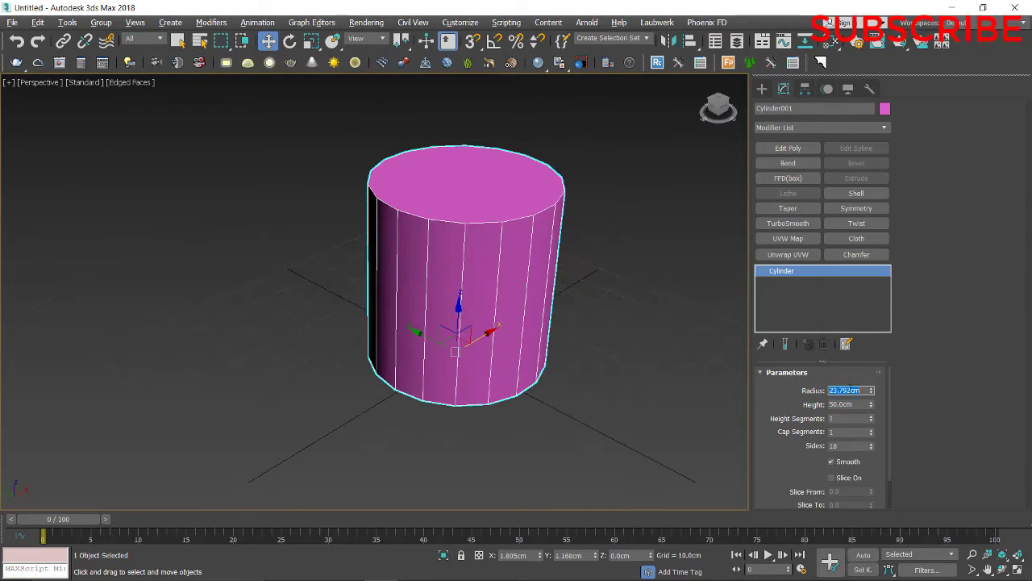
text(50)
key(Return)
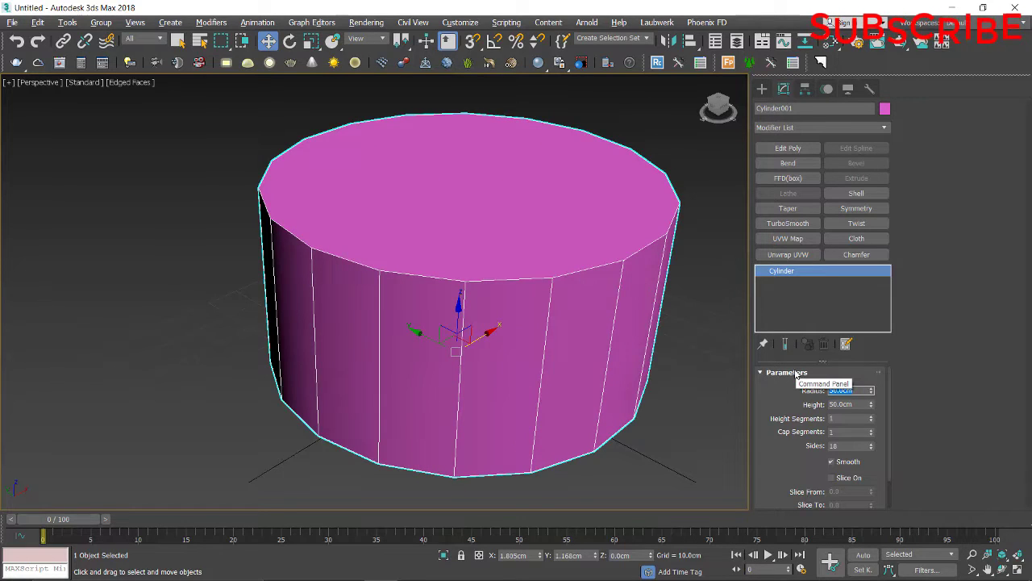
Step: Set the cylinder's radius to 60 cm and its height to 45 cm
text(60)
key(Return)
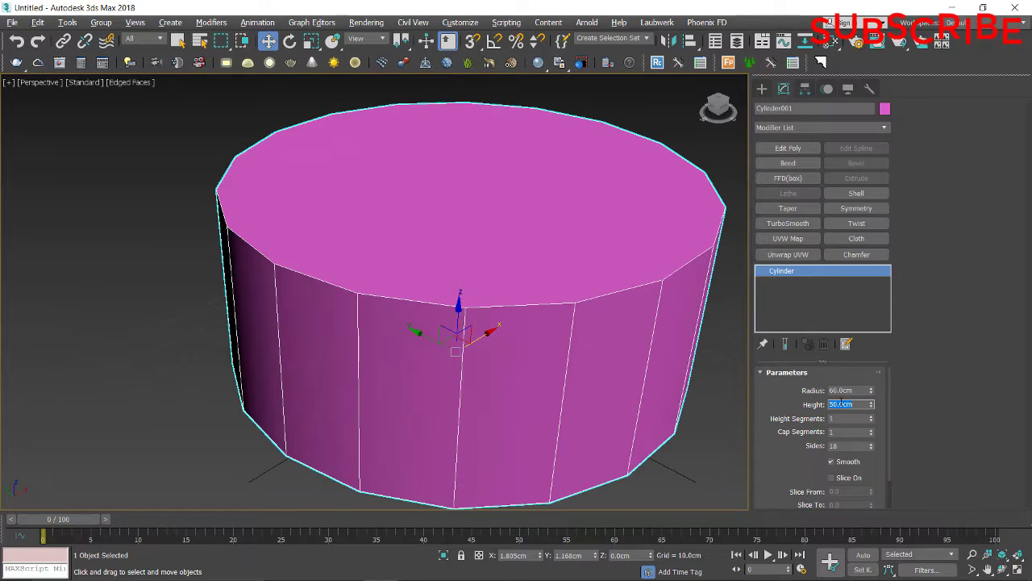
text(45)
key(Return)
scroll(479, 292, down, 3)
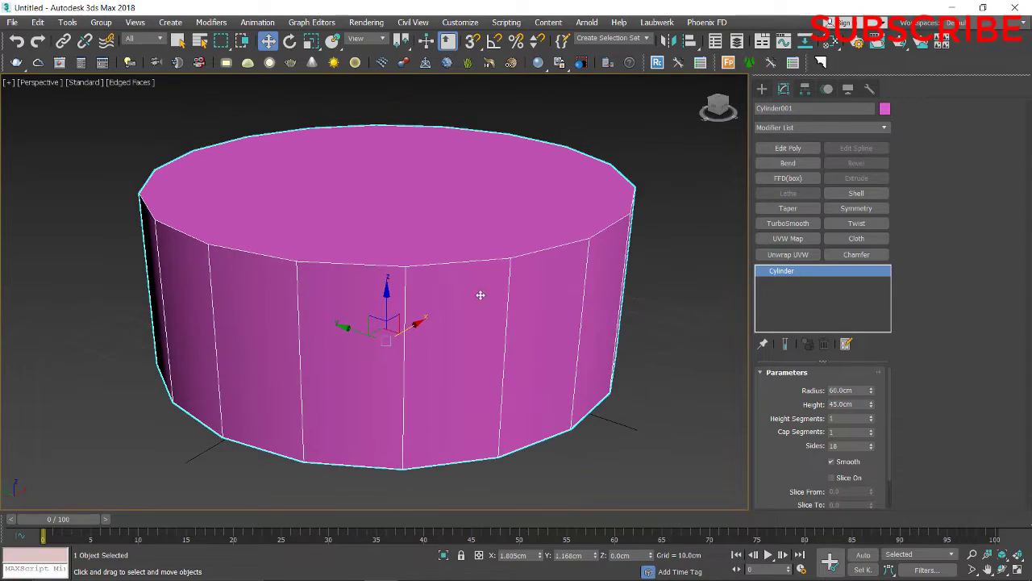
Step: Add an Edit Poly modifier to the cylinder and switch to polygon level
scroll(495, 290, down, 2)
click(789, 149)
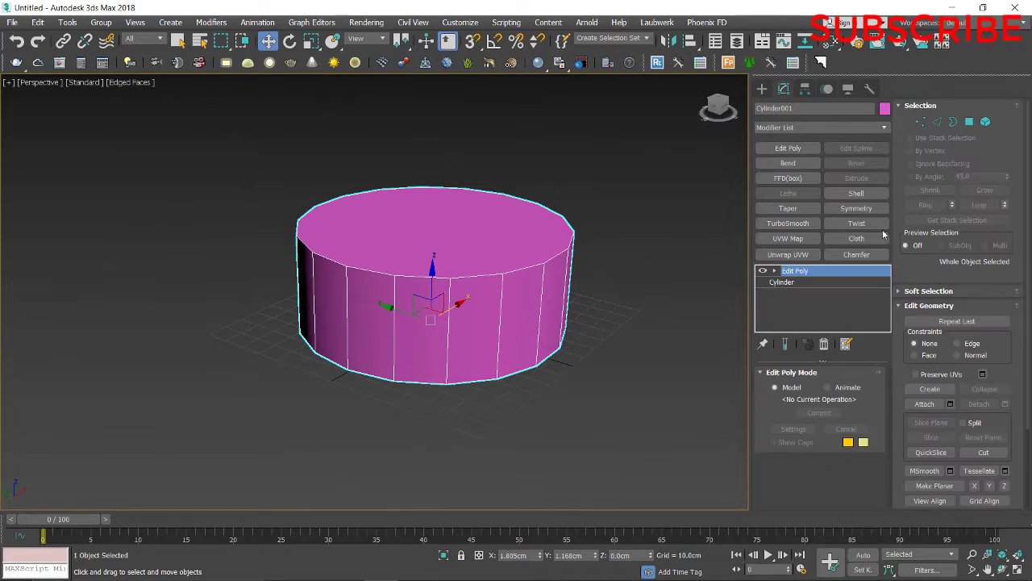
click(969, 121)
Step: Delete the cylinder's middle side polygons at front and back, keeping a two-polygon panel on each of the two opposite sides
key(alt+w)
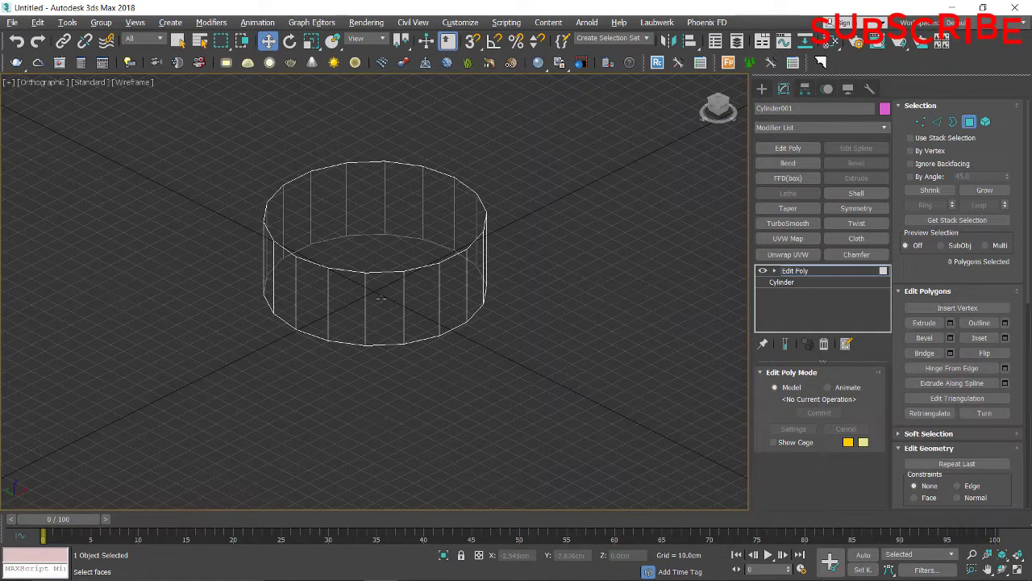
key(f)
scroll(319, 302, up, 3)
drag(248, 260, 614, 260)
key(p)
key(Delete)
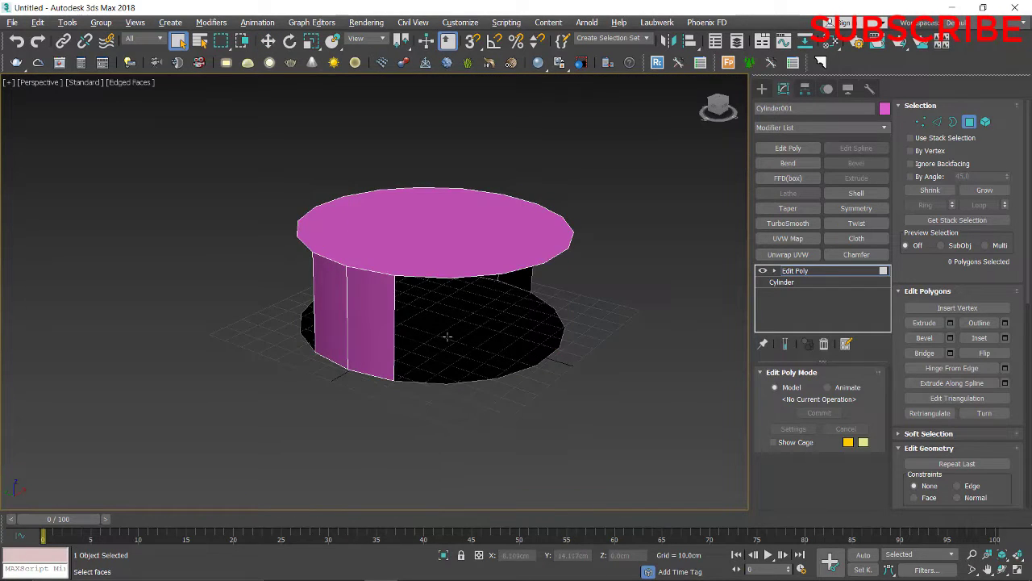
Step: Select both the top and bottom cap polygons of the cylinder
alt+middle_drag(447, 336, 350, 291)
click(468, 272)
alt+middle_drag(468, 272, 465, 301)
scroll(465, 303, up, 2)
alt+middle_drag(473, 339, 465, 308)
ctrl+click(457, 412)
key(r)
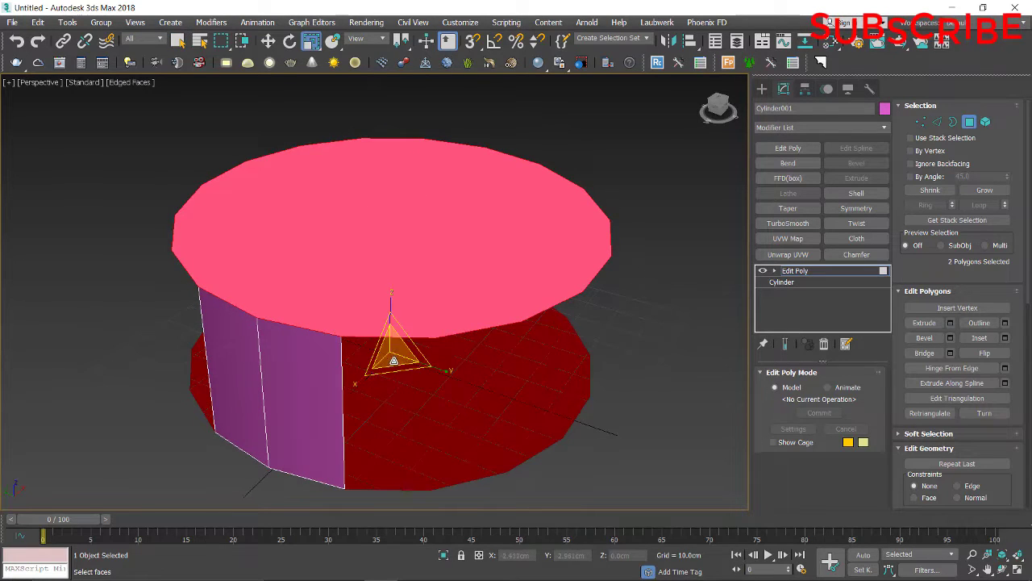
drag(394, 360, 396, 363)
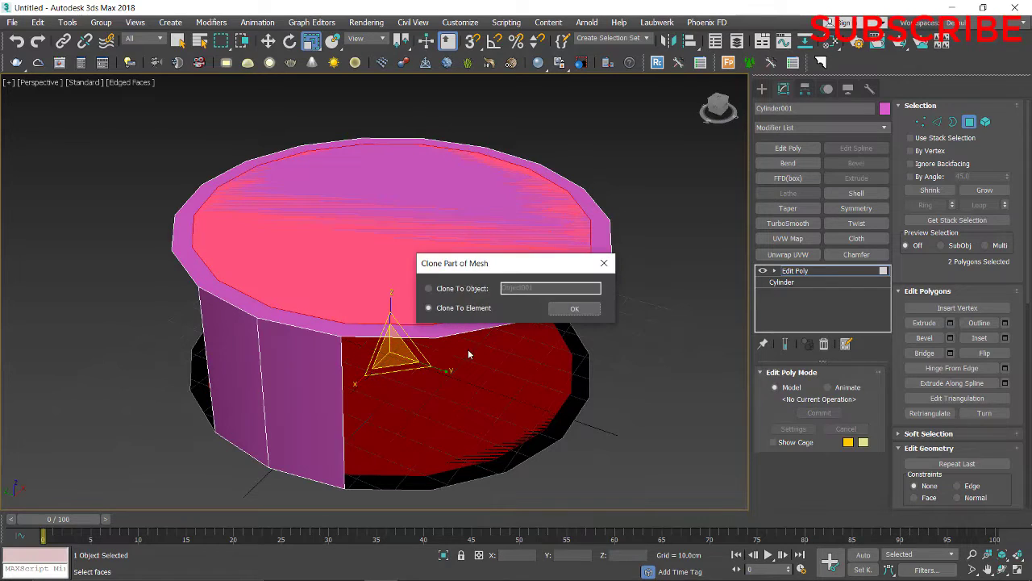
click(607, 267)
key(ctrl+z)
Step: Inset the two cap polygons by about 4.8 cm and delete the inner faces to leave two rings
scroll(495, 426, up, 1)
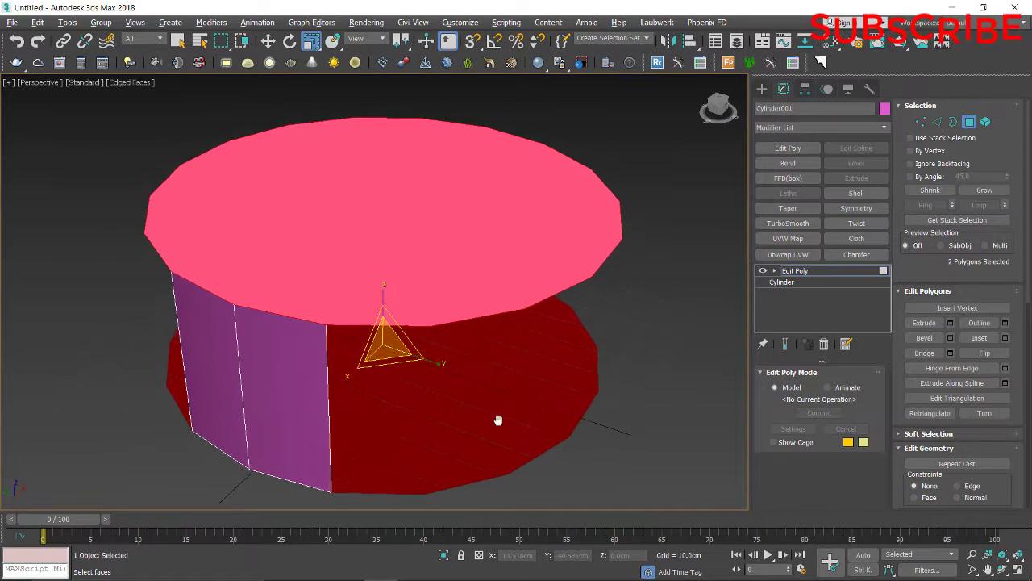
middle_drag(498, 420, 506, 416)
click(1005, 337)
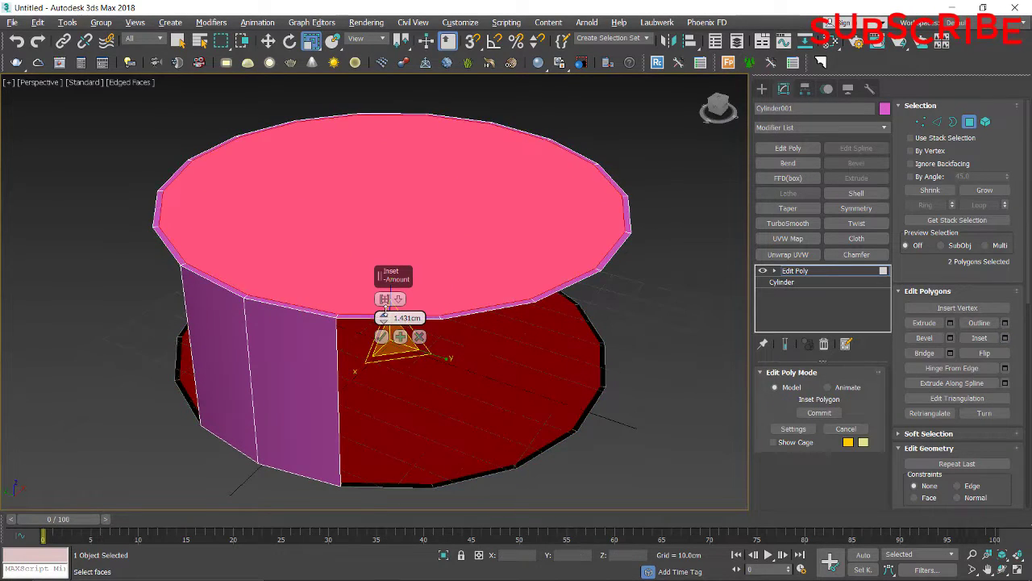
drag(384, 299, 384, 296)
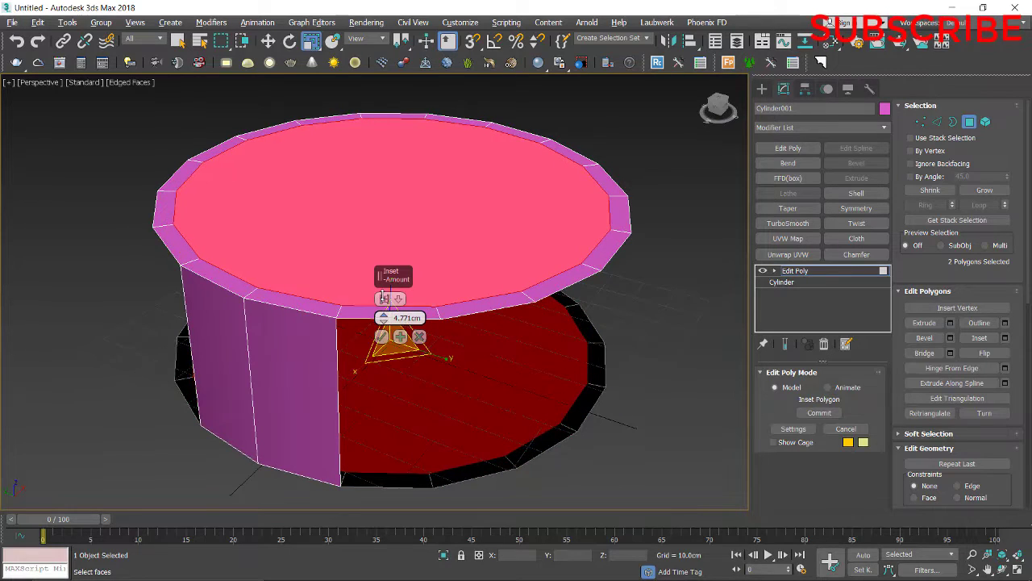
click(381, 336)
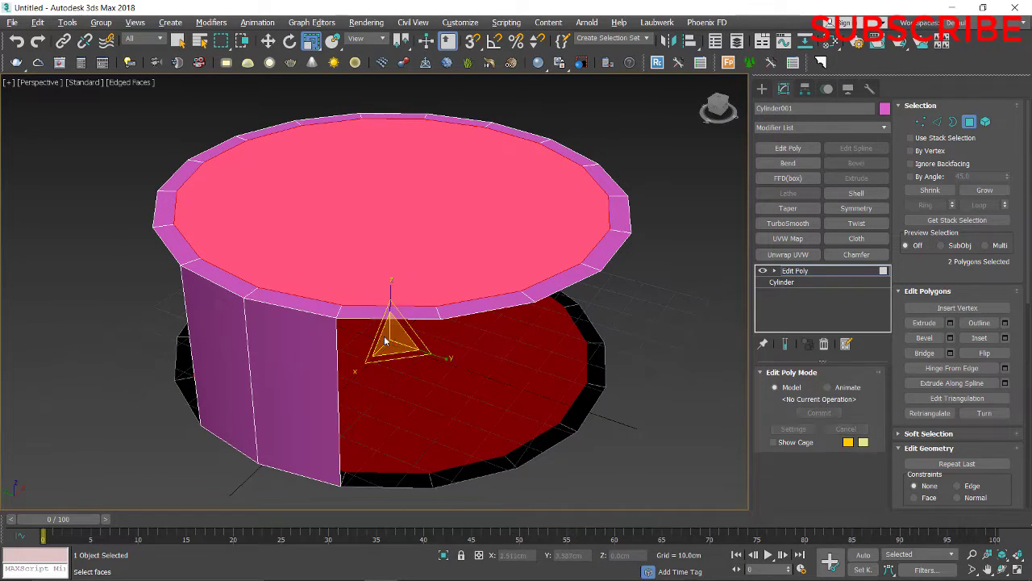
key(Delete)
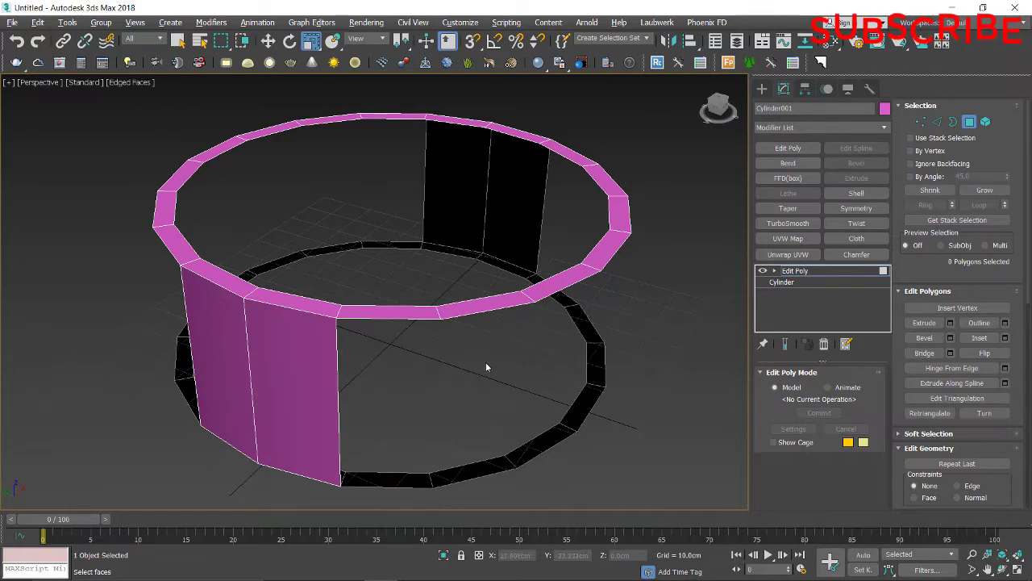
Step: Extend the bottom ring's 14 open outer edges upward in the front view to form a low wall about 5 cm high
alt+middle_drag(486, 367, 456, 311)
key(2)
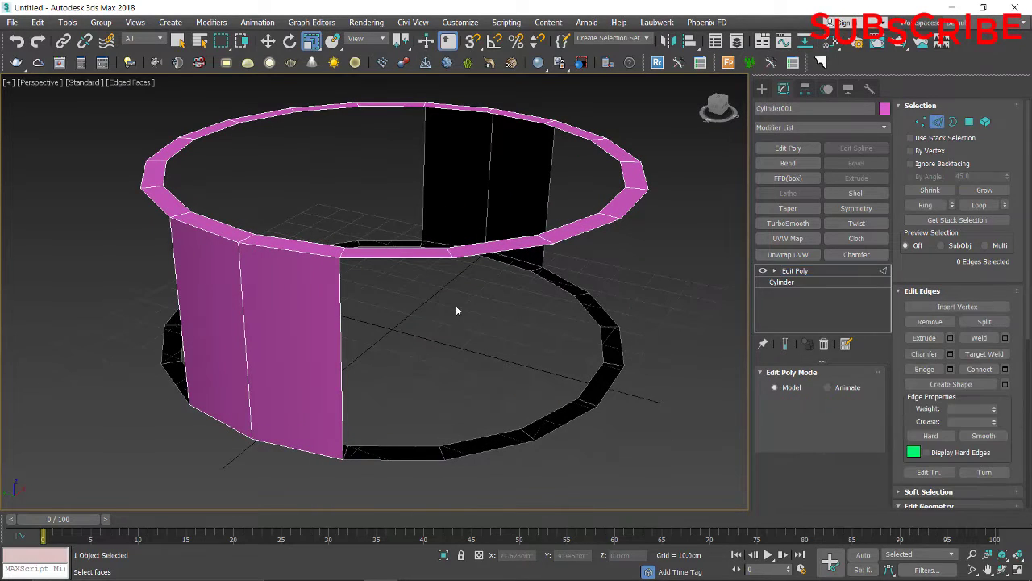
double_click(426, 443)
key(w)
alt+middle_drag(410, 471, 443, 470)
alt+middle_drag(541, 353, 424, 390)
key(alt+w)
key(alt+w)
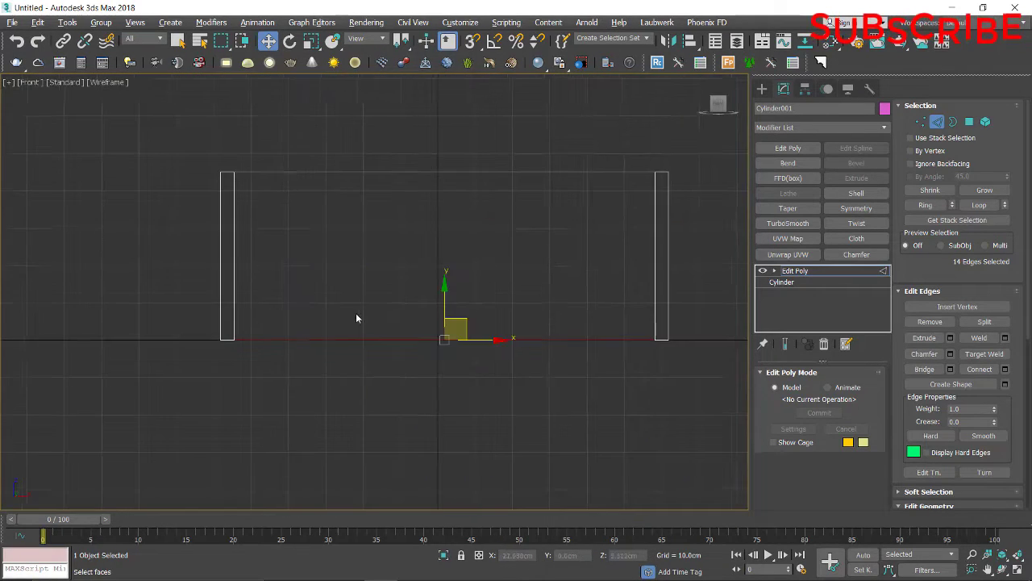
scroll(358, 318, up, 3)
scroll(202, 330, up, 1)
drag(570, 297, 571, 254)
Step: Connect the three vertical edges of one side panel with 2 segments and pinch 72, aligning the lower line with the low wall
key(alt+w)
middle_click(522, 392)
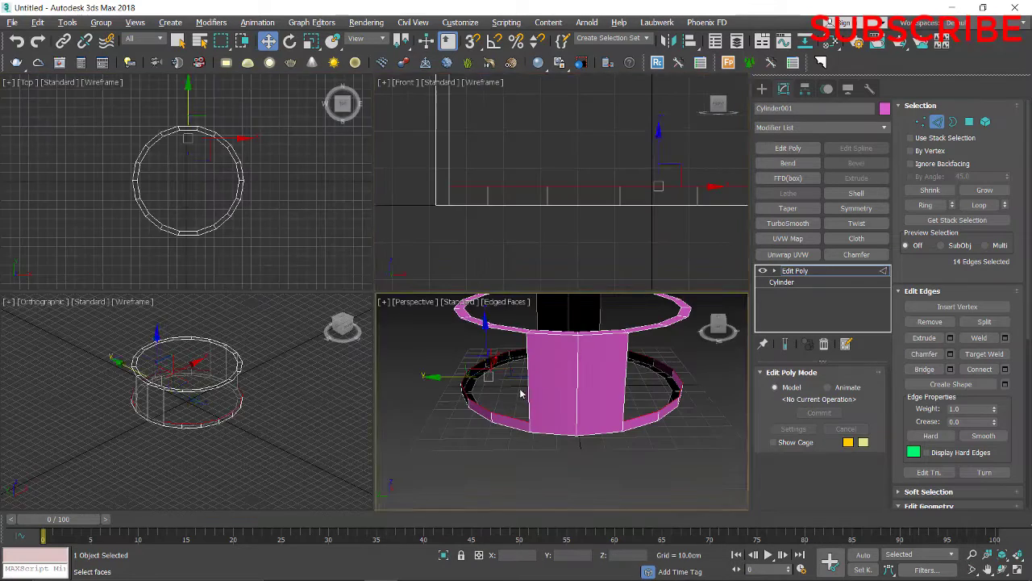
key(alt+w)
alt+middle_drag(521, 392, 499, 417)
drag(600, 193, 601, 193)
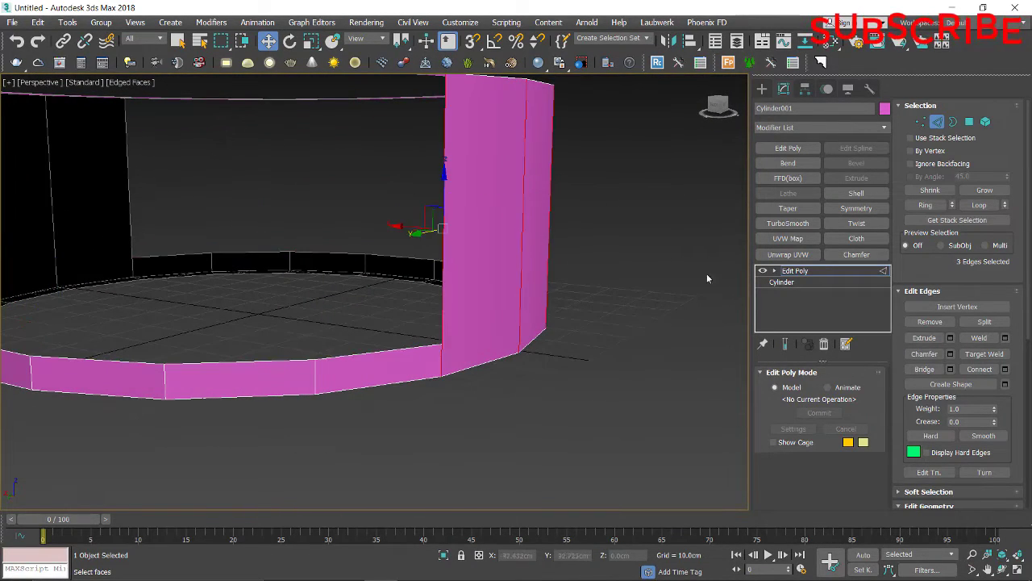
click(1005, 369)
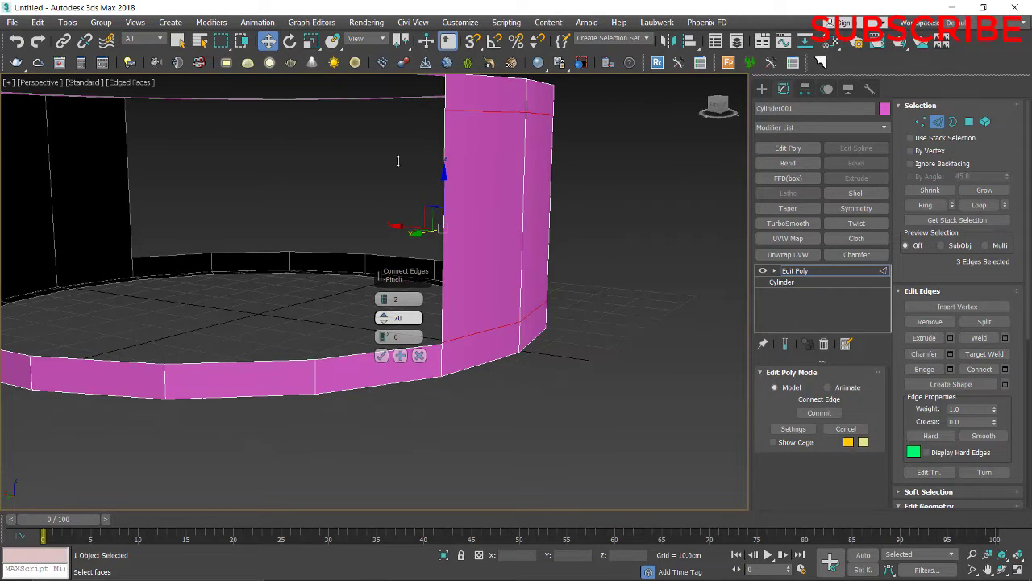
scroll(470, 330, up, 3)
alt+middle_drag(470, 329, 183, 284)
scroll(451, 291, up, 2)
middle_drag(452, 290, 493, 362)
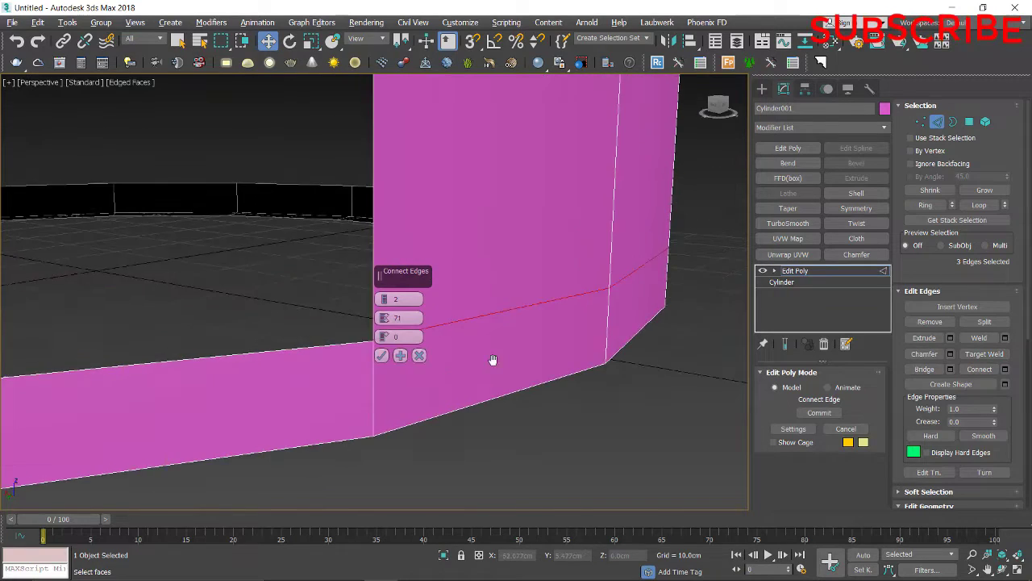
scroll(492, 363, up, 3)
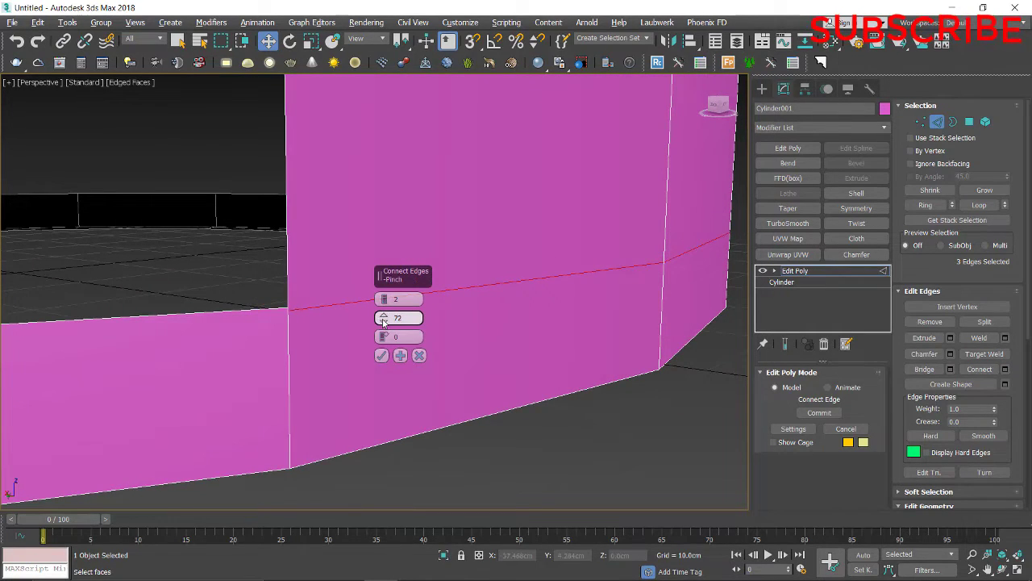
click(381, 355)
Step: Weld the overlapping vertices where the low wall's upper edge meets the connected side panel
scroll(378, 344, down, 5)
alt+middle_drag(378, 344, 478, 335)
click(921, 122)
drag(545, 313, 571, 327)
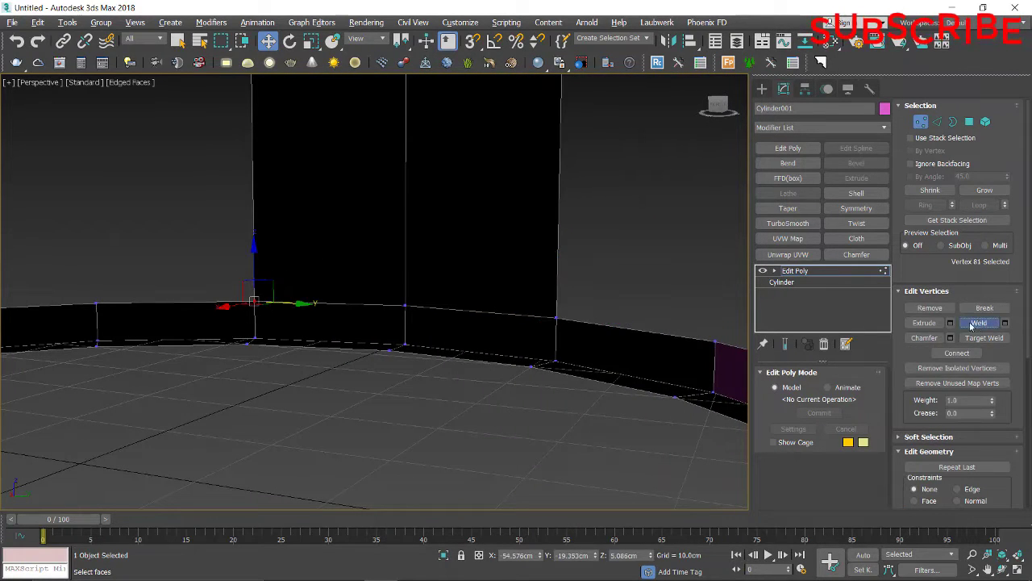
Step: Connect the three vertical edges of the opposite side panel with the same connect settings
scroll(427, 355, down, 5)
alt+middle_drag(427, 380, 541, 381)
click(936, 122)
alt+middle_drag(428, 276, 320, 282)
drag(284, 260, 191, 287)
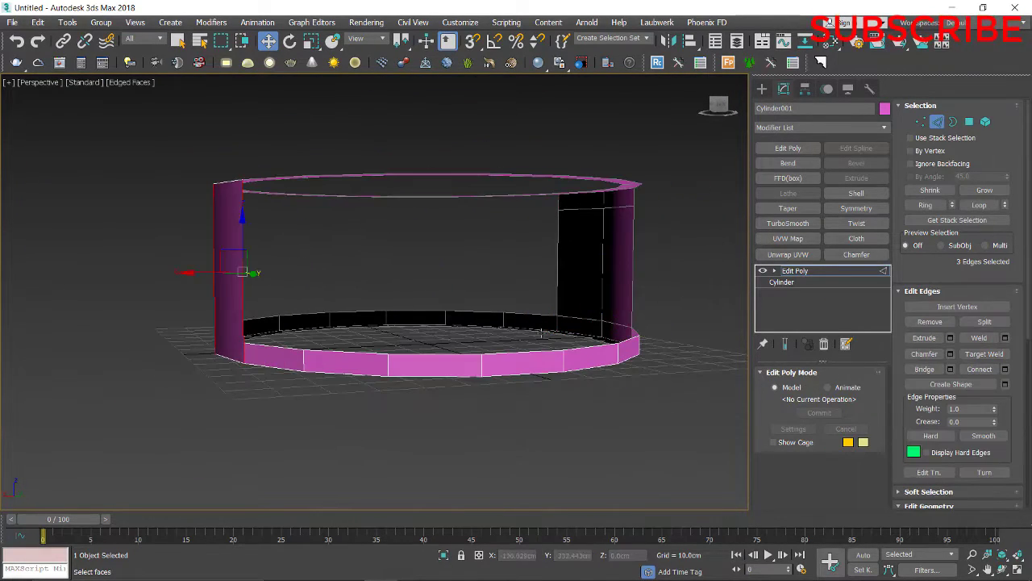
click(1005, 369)
click(382, 353)
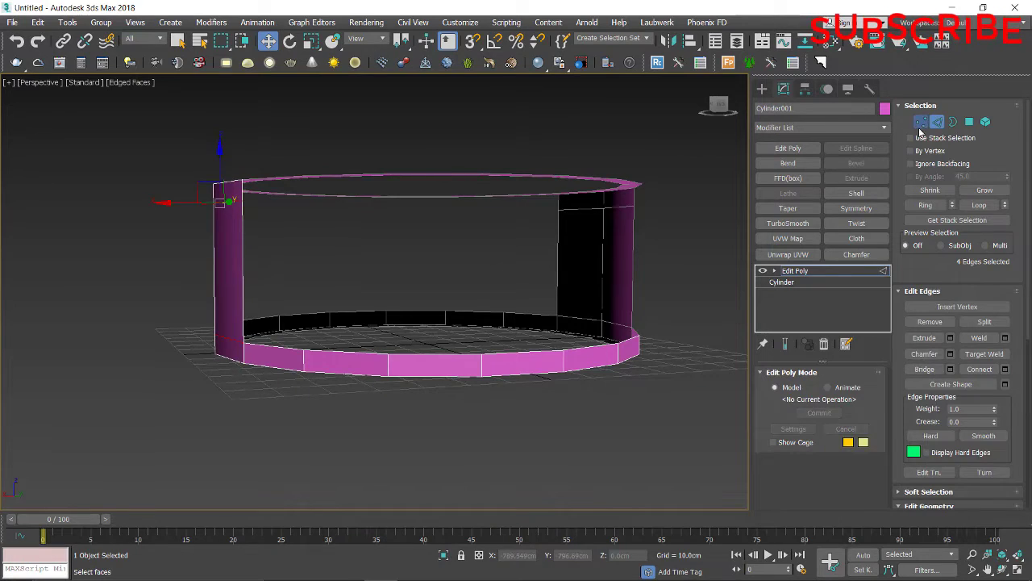
Step: Weld the overlapping vertices where the low wall meets the lower corners of the opposite side panel
click(920, 122)
alt+middle_drag(420, 281, 350, 275)
scroll(329, 286, up, 6)
scroll(219, 299, up, 4)
drag(214, 266, 255, 306)
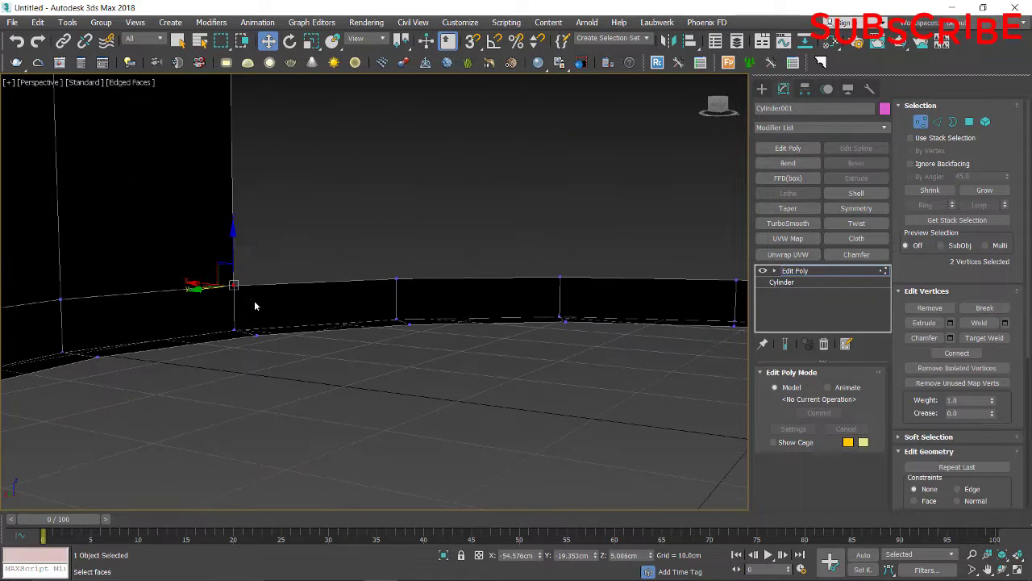
alt+middle_drag(242, 274, 283, 275)
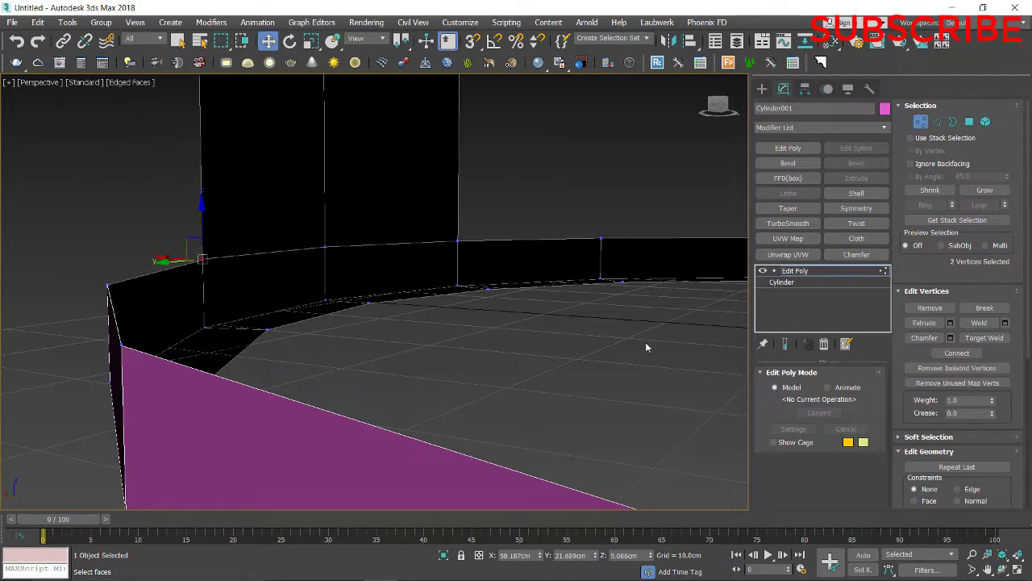
click(989, 323)
Step: Extend the top ring's 14 open outer edges downward about 5 cm in the front view, level with the panels' upper connect lines
scroll(457, 243, down, 5)
middle_drag(457, 244, 416, 292)
alt+middle_drag(577, 178, 474, 187)
click(937, 124)
double_click(404, 289)
alt+middle_drag(714, 278, 633, 342)
scroll(434, 344, down, 4)
middle_drag(436, 354, 452, 508)
alt+drag(405, 232, 470, 295)
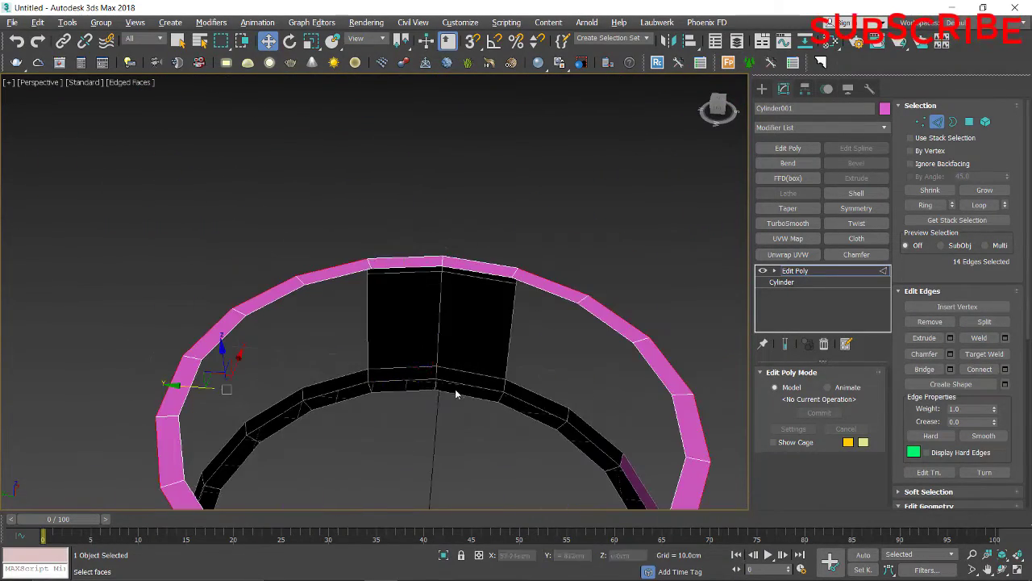
key(f)
key(z)
scroll(352, 404, up, 2)
middle_drag(336, 250, 480, 239)
middle_drag(355, 279, 415, 258)
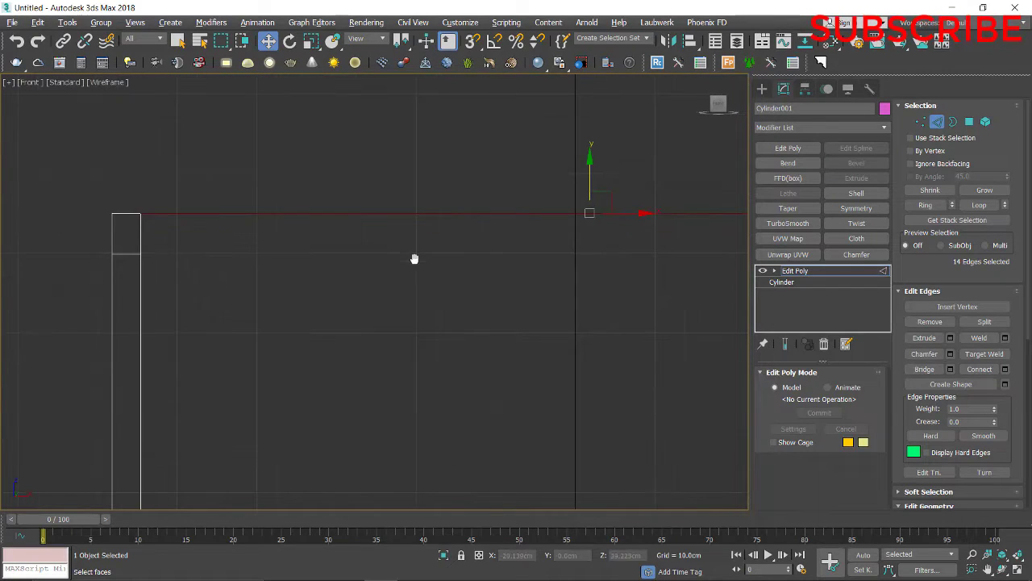
drag(589, 164, 599, 205)
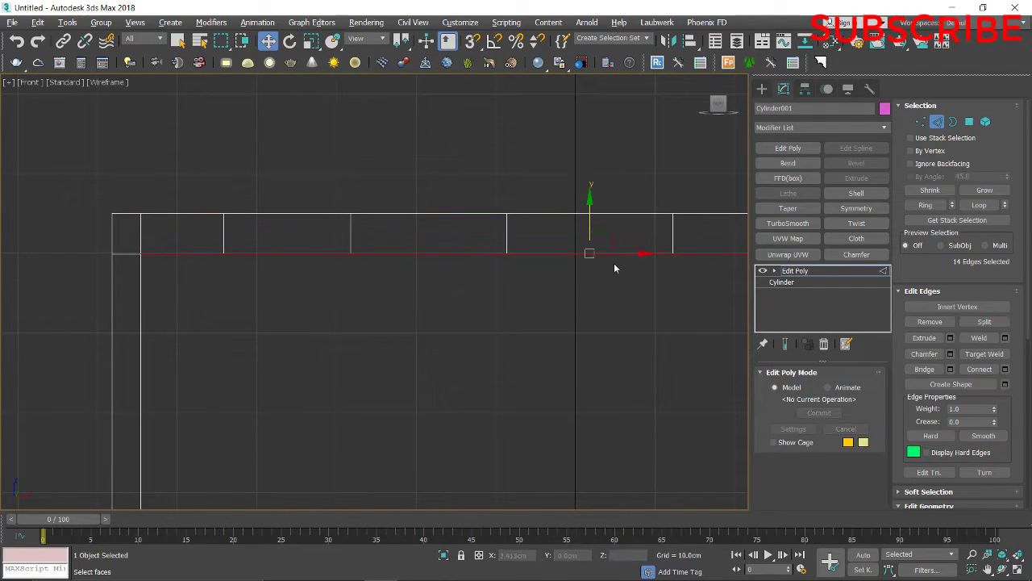
Step: Weld the overlapping vertices where the top ring's lower outer edge meets the upper corners of the first side panel
key(alt+w)
middle_click(609, 405)
key(alt+w)
click(936, 121)
click(921, 122)
alt+middle_drag(387, 282, 512, 193)
middle_drag(511, 194, 485, 176)
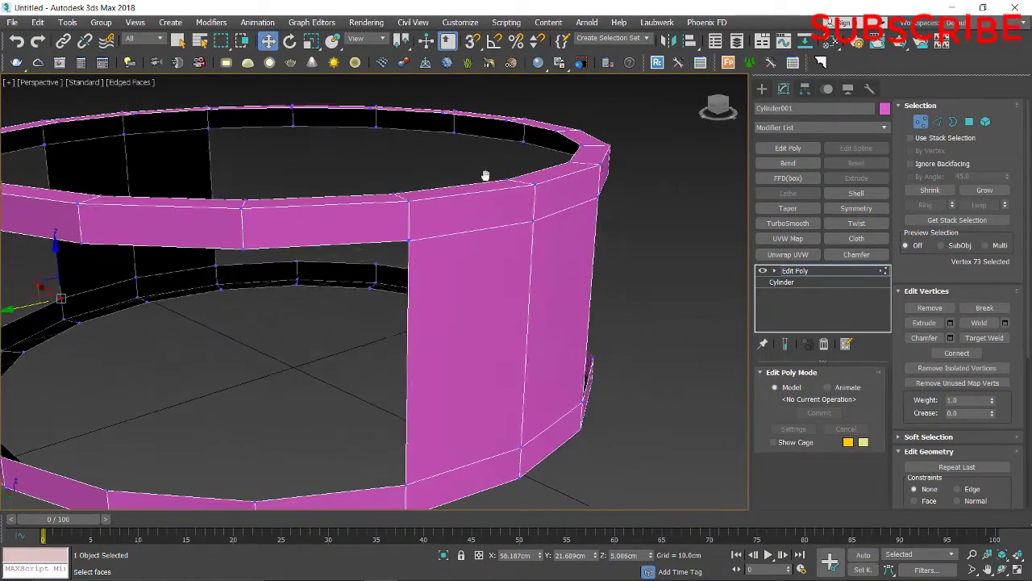
alt+middle_drag(579, 231, 538, 226)
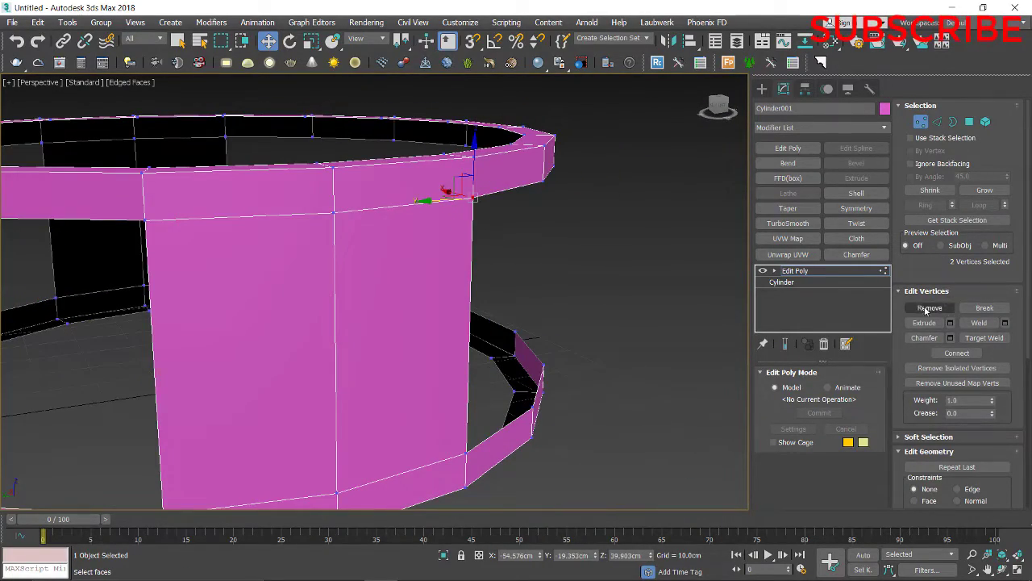
click(977, 323)
alt+middle_drag(315, 277, 356, 254)
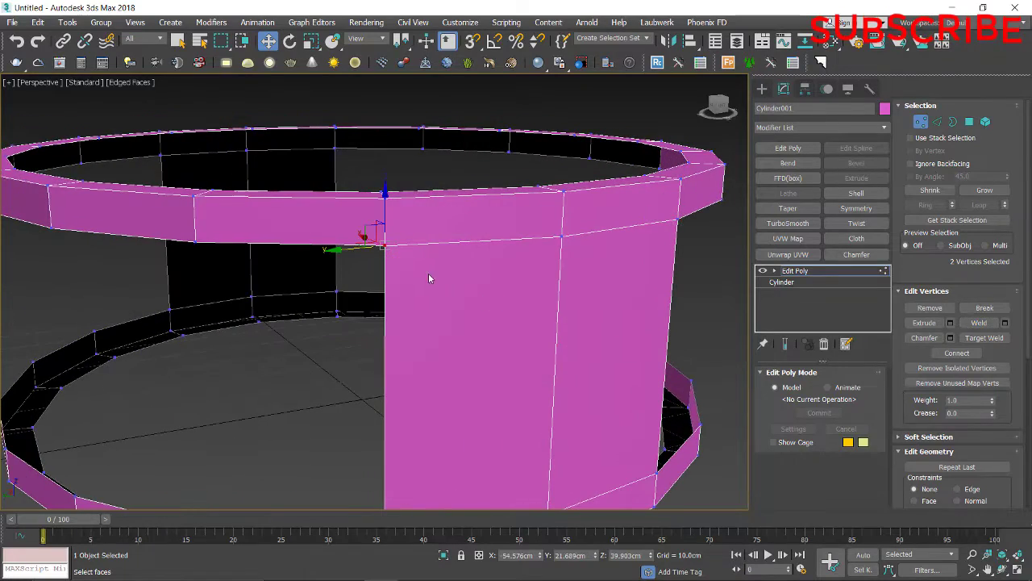
Step: Weld the overlapping vertices where the top ring's outer wall meets the upper corners of the opposite side panel
alt+middle_drag(214, 279, 650, 279)
scroll(524, 298, down, 2)
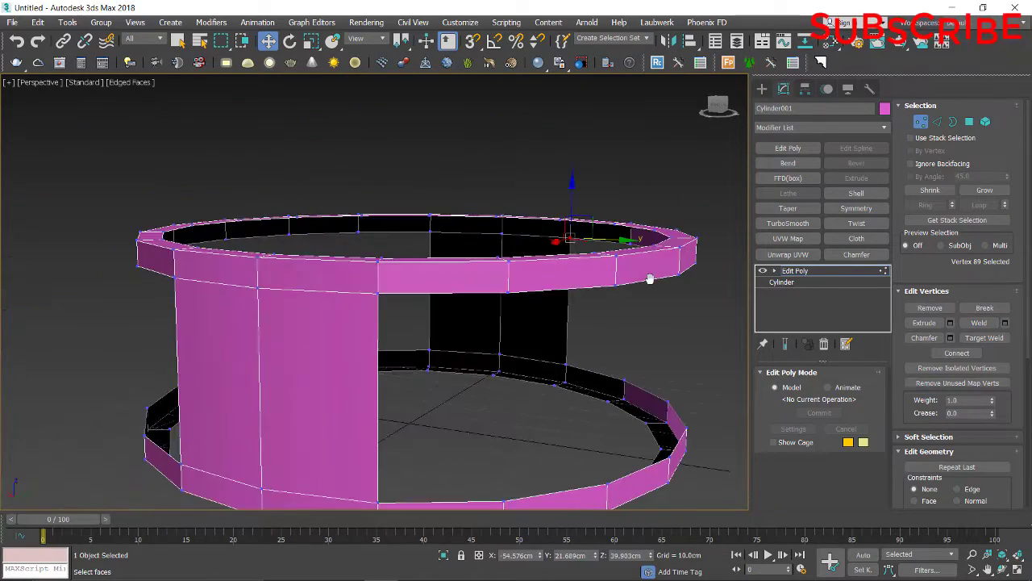
scroll(341, 311, up, 5)
drag(393, 217, 485, 296)
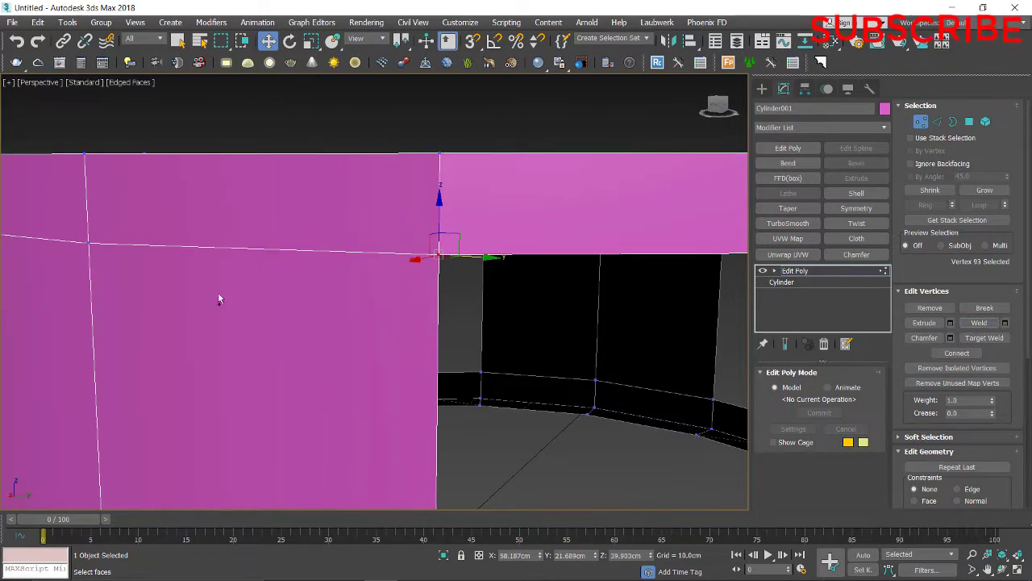
alt+middle_drag(219, 298, 673, 285)
drag(183, 213, 238, 248)
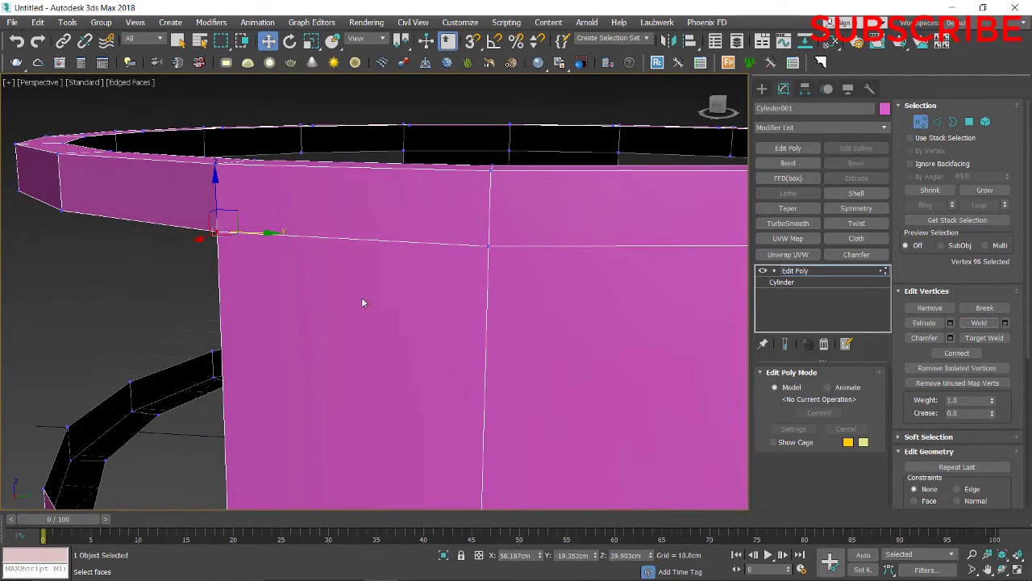
scroll(363, 303, down, 4)
alt+middle_drag(363, 302, 315, 323)
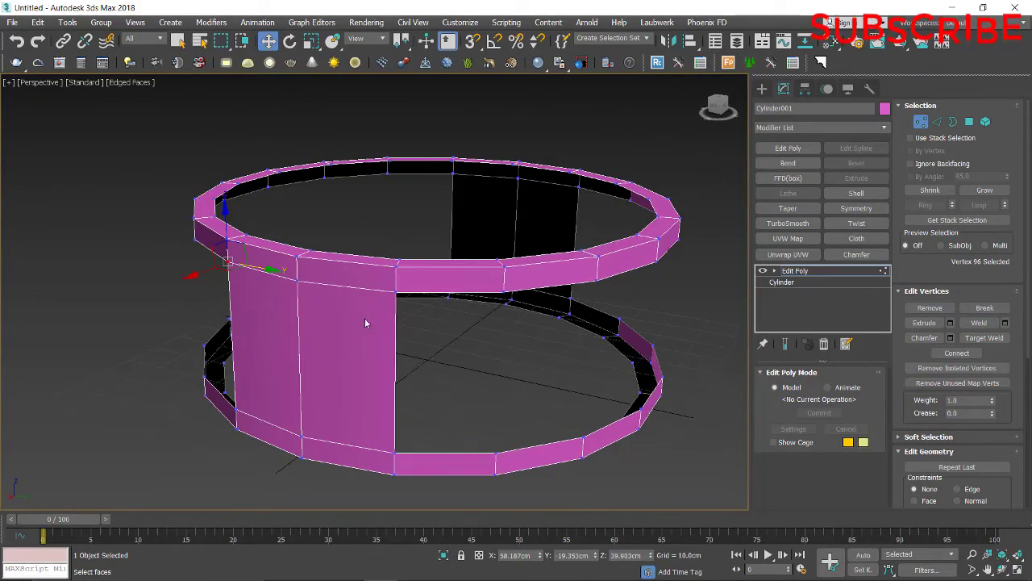
alt+middle_drag(506, 307, 444, 296)
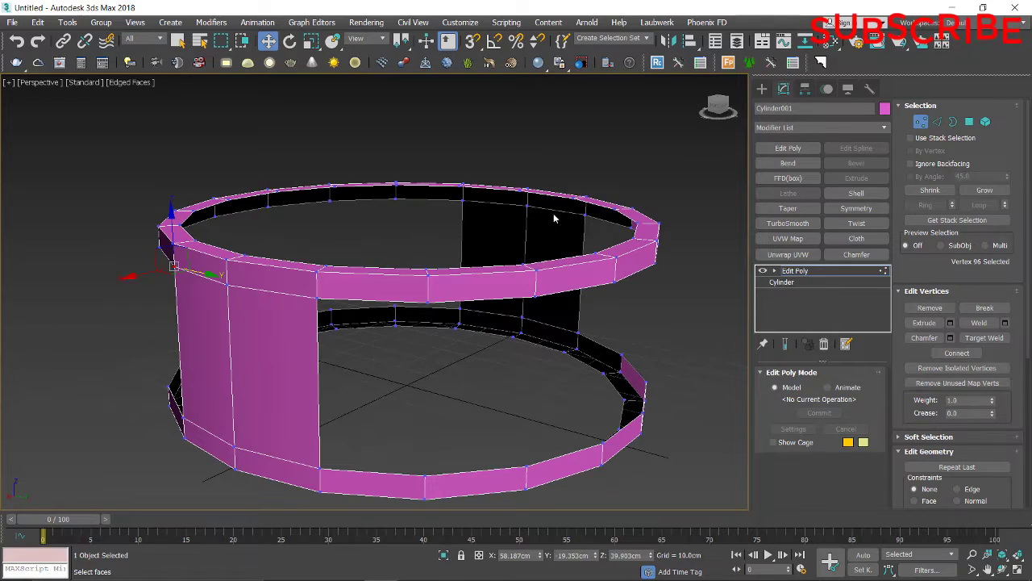
Step: Select the closed inner edge loop of the top ring
click(938, 122)
double_click(612, 222)
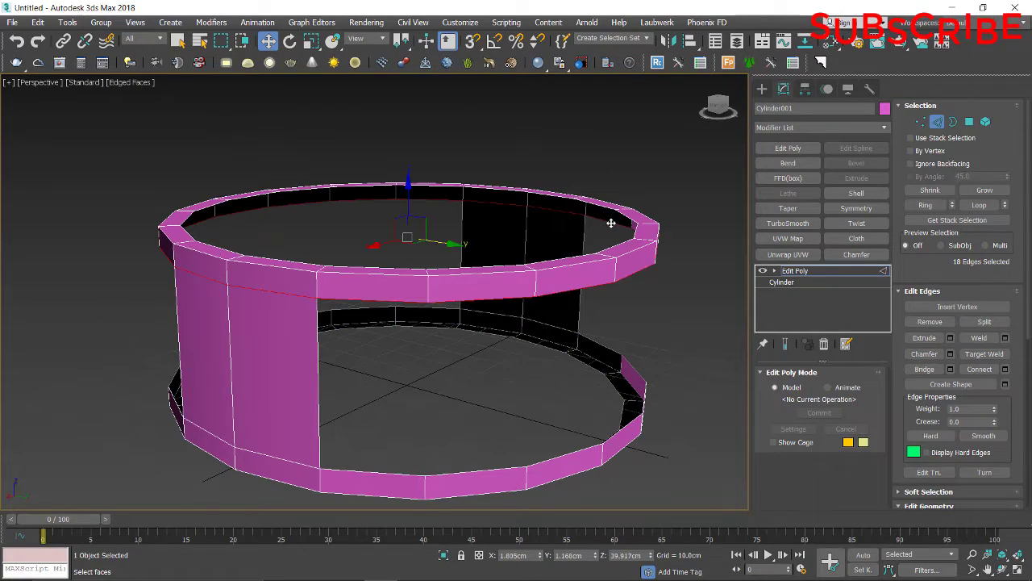
alt+middle_drag(453, 317, 515, 347)
double_click(545, 350)
Step: Try to scale the selected inner edge loop slightly and extend it downward about 3 cm
key(r)
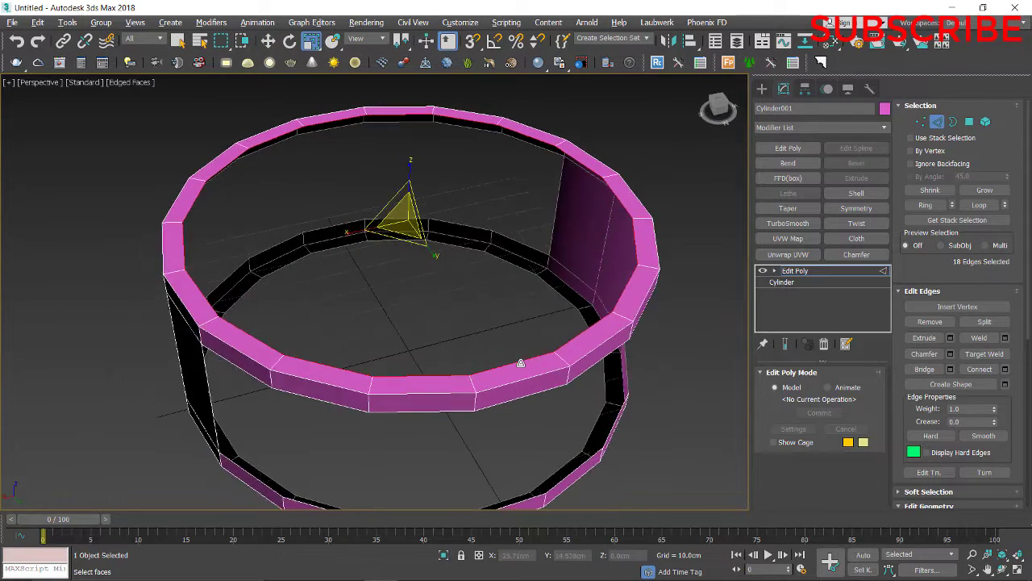
drag(408, 217, 409, 221)
alt+middle_drag(417, 323, 420, 282)
key(w)
drag(410, 174, 409, 185)
alt+middle_drag(427, 291, 434, 325)
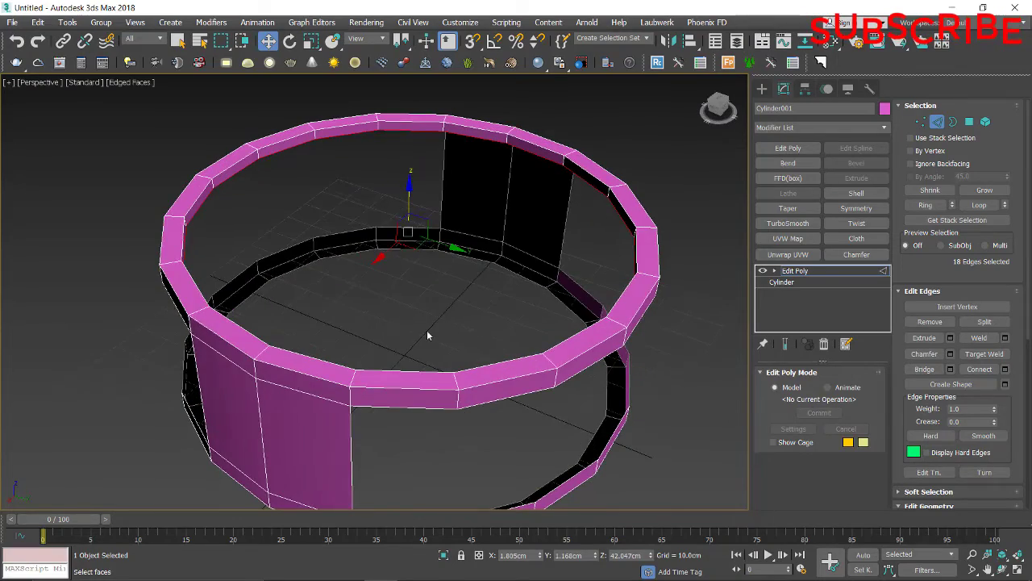
Step: Try to fine-tune the inner edge loop's height in the front view and rescale it in perspective
key(alt+w)
right_click(453, 209)
key(alt+w)
drag(591, 192, 589, 186)
key(alt+w)
right_click(502, 367)
key(alt+w)
alt+middle_drag(500, 364, 419, 372)
scroll(487, 364, down, 2)
scroll(444, 359, up, 2)
key(r)
drag(392, 229, 392, 231)
Step: Extend the top ring's inner edge loop straight down about 3 cm to form an inner wall
scroll(403, 300, down, 2)
alt+middle_drag(404, 300, 400, 265)
key(w)
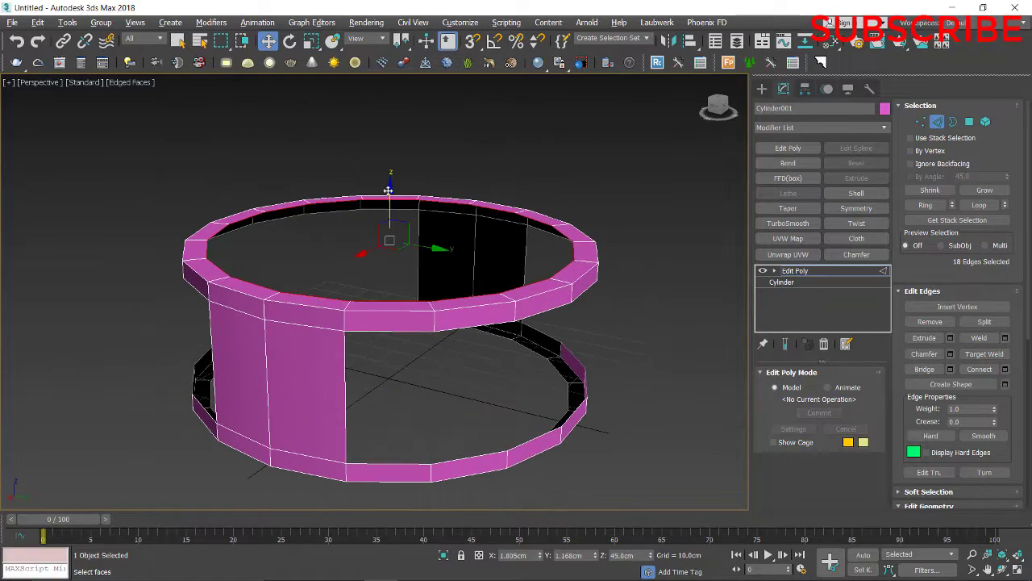
drag(392, 192, 394, 203)
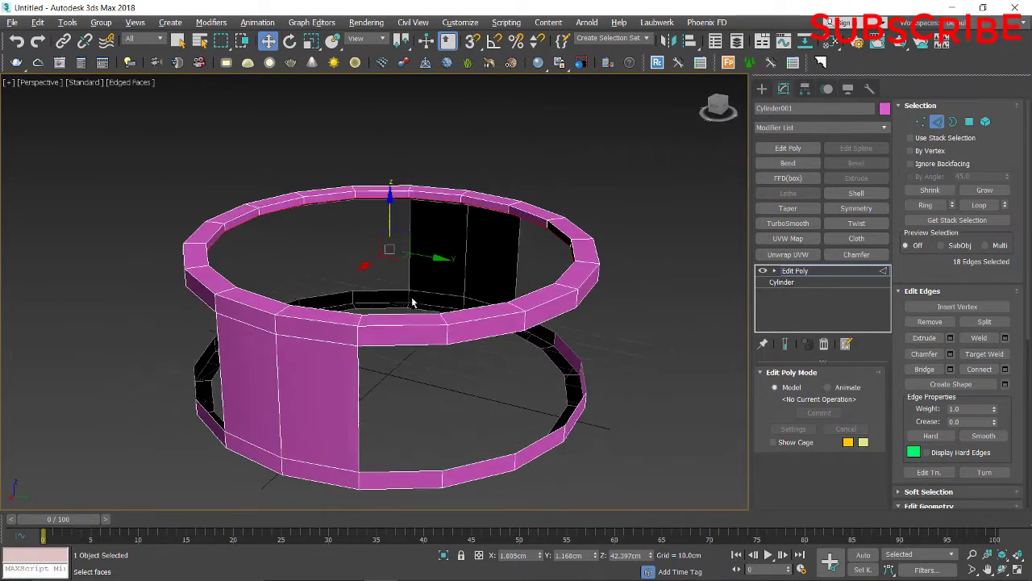
scroll(415, 295, up, 4)
alt+middle_drag(407, 293, 427, 313)
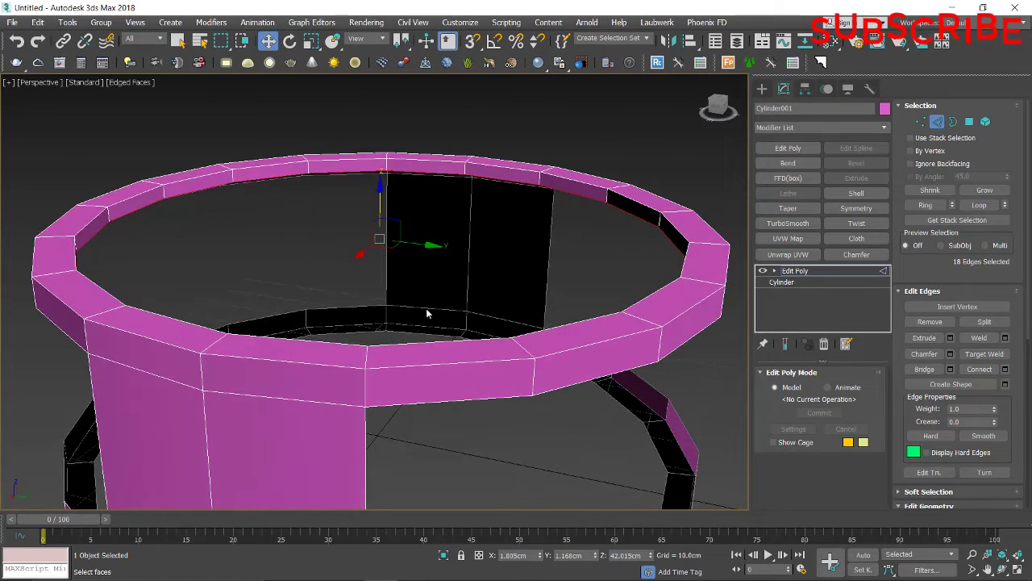
Step: Create a linear shape from the inner wall's lower edge loop and select the new shape
click(1004, 385)
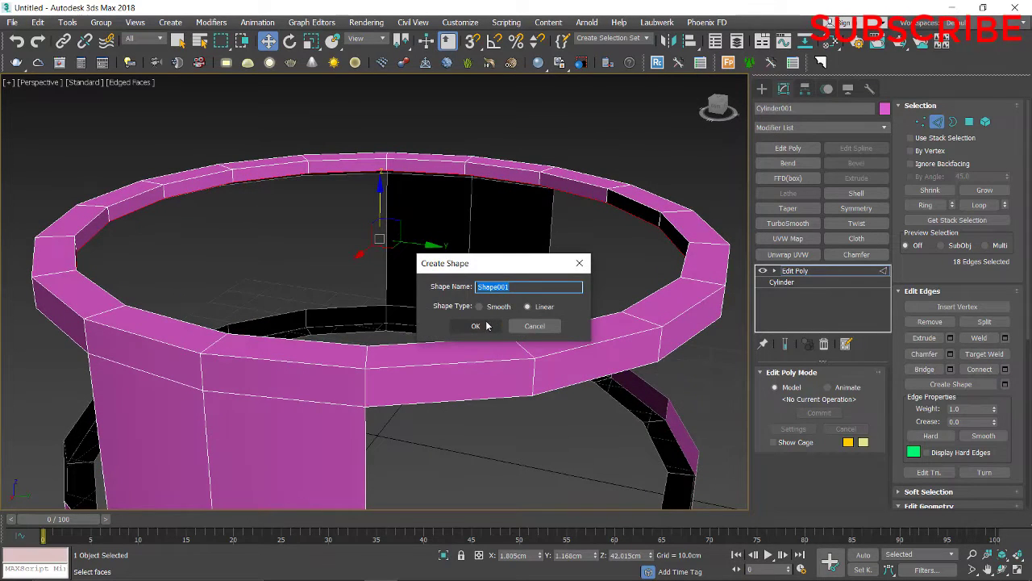
click(478, 327)
scroll(476, 328, down, 4)
click(935, 124)
drag(539, 246, 629, 254)
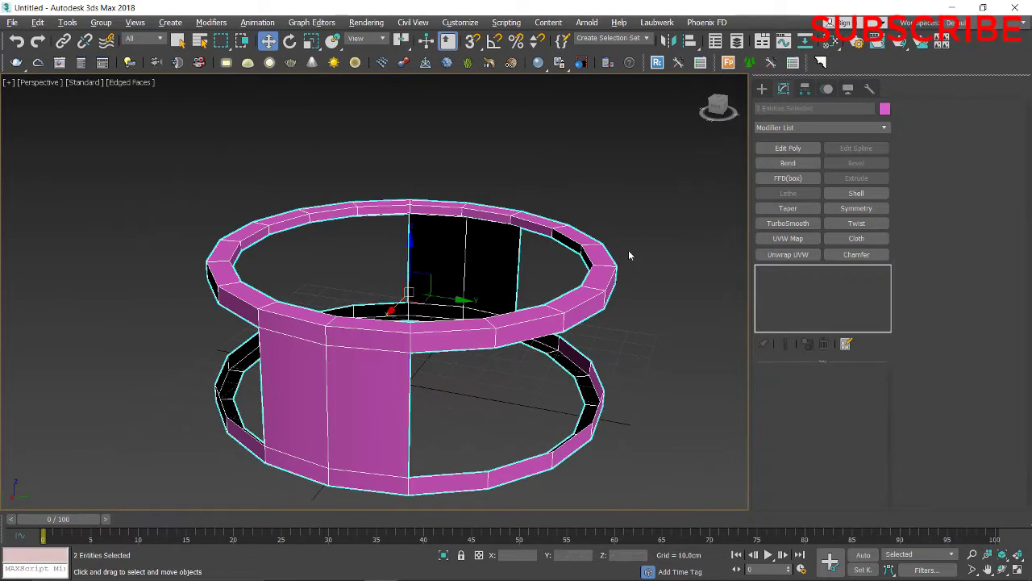
click(584, 255)
Step: Center the shape's pivot to the object and raise the shape well above the top ring
scroll(548, 284, down, 3)
click(805, 90)
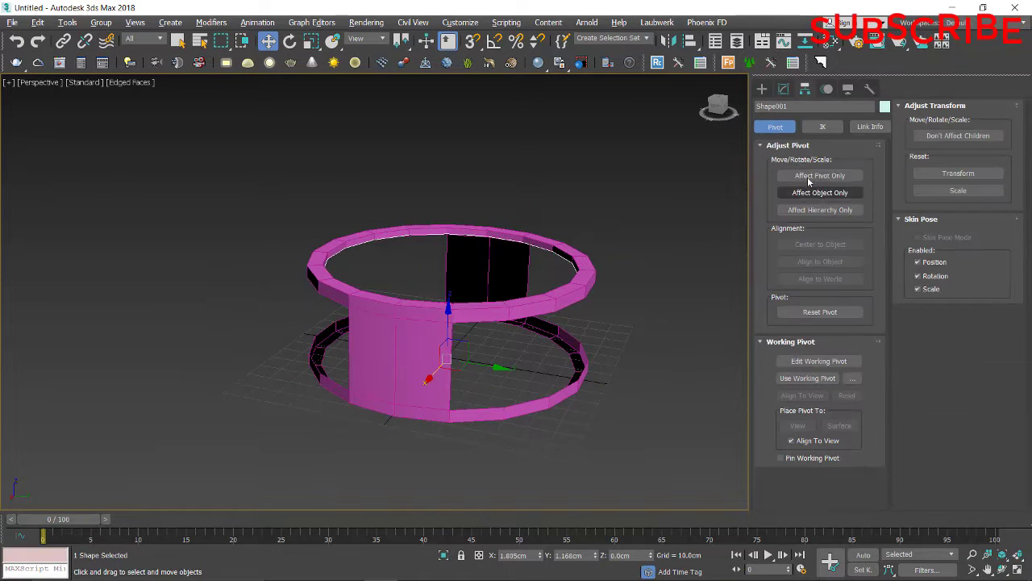
click(808, 179)
click(805, 246)
click(807, 176)
scroll(605, 226, down, 1)
middle_drag(543, 240, 524, 273)
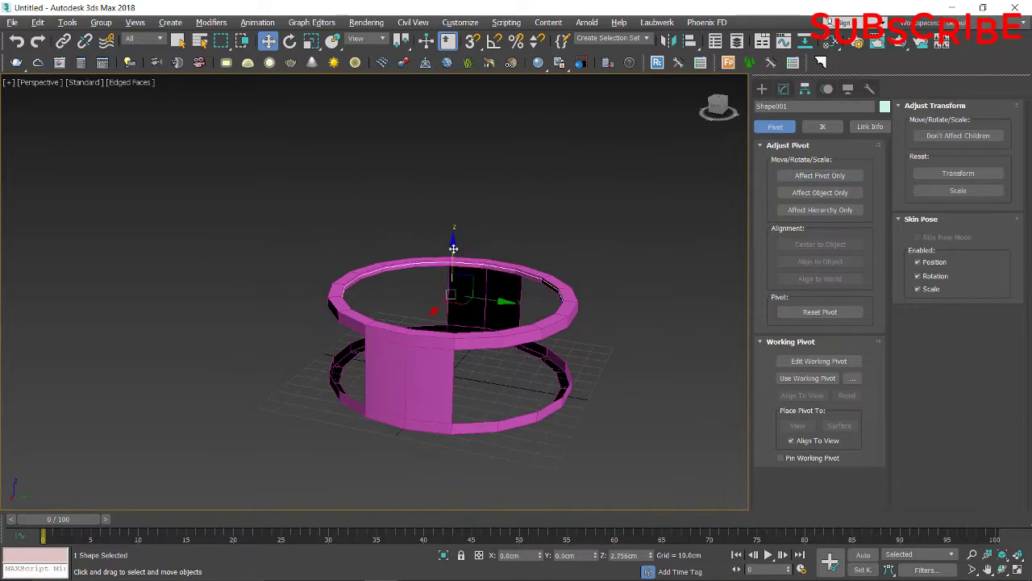
drag(454, 249, 461, 89)
Step: Scale a copy of the frame's selected inner wall edge loop slightly inward to form a narrow lip
click(508, 274)
scroll(509, 279, up, 3)
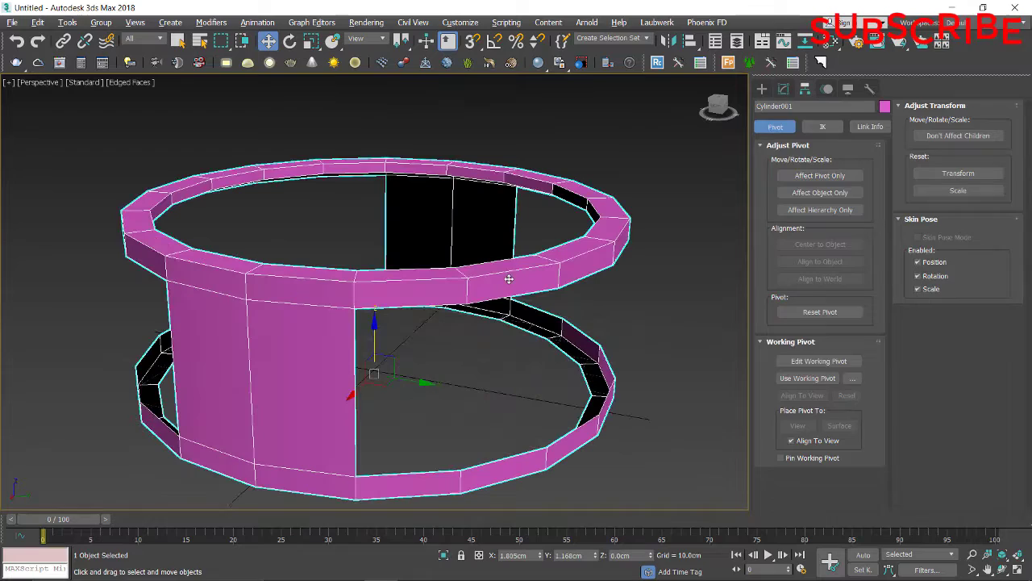
click(781, 91)
click(935, 123)
alt+middle_drag(358, 269, 364, 309)
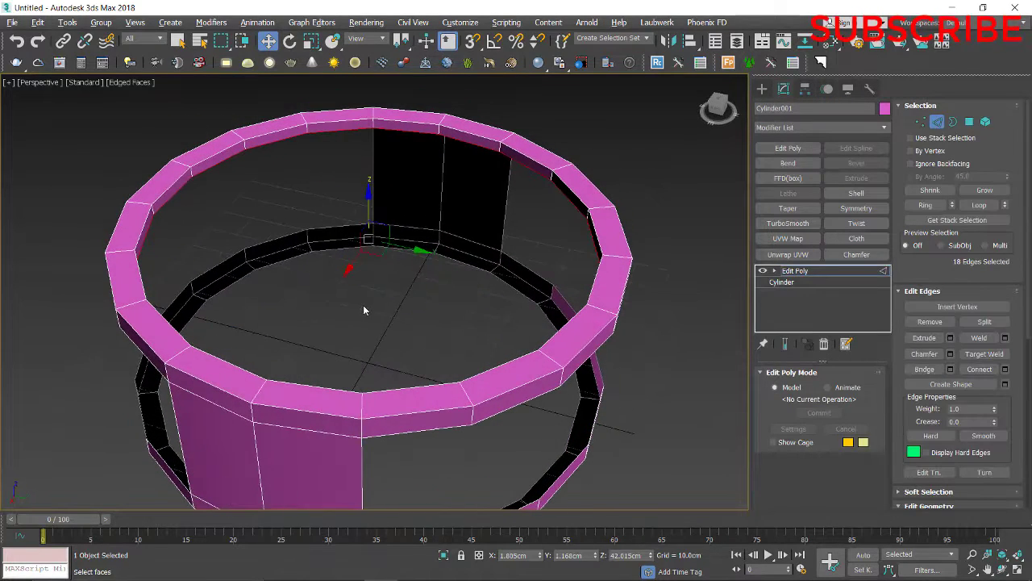
key(r)
shift+drag(369, 240, 369, 245)
alt+middle_drag(369, 245, 582, 174)
key(w)
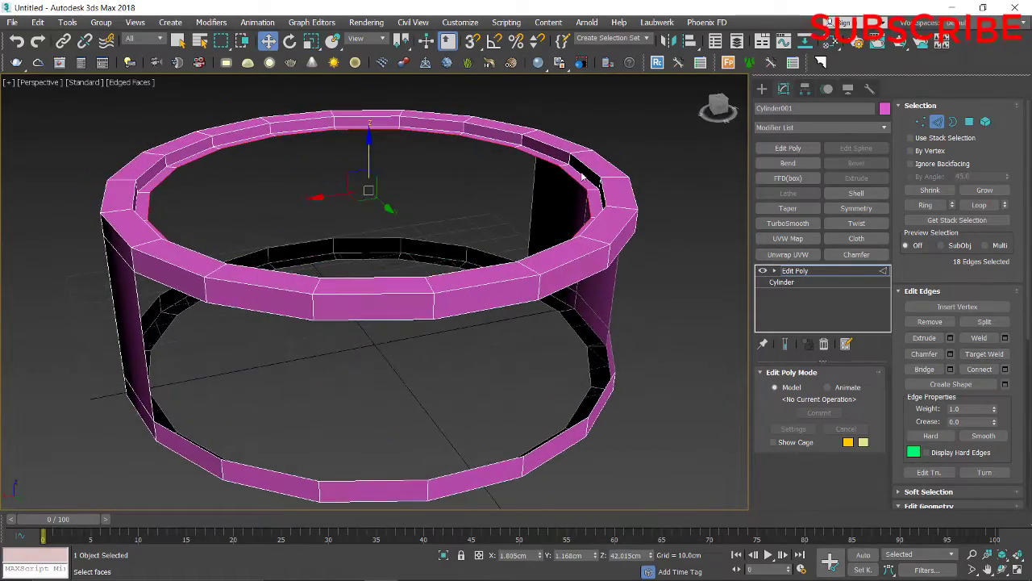
Step: Insert edge loops with Swift Loop around the top ring's upper face and outer wall
click(762, 43)
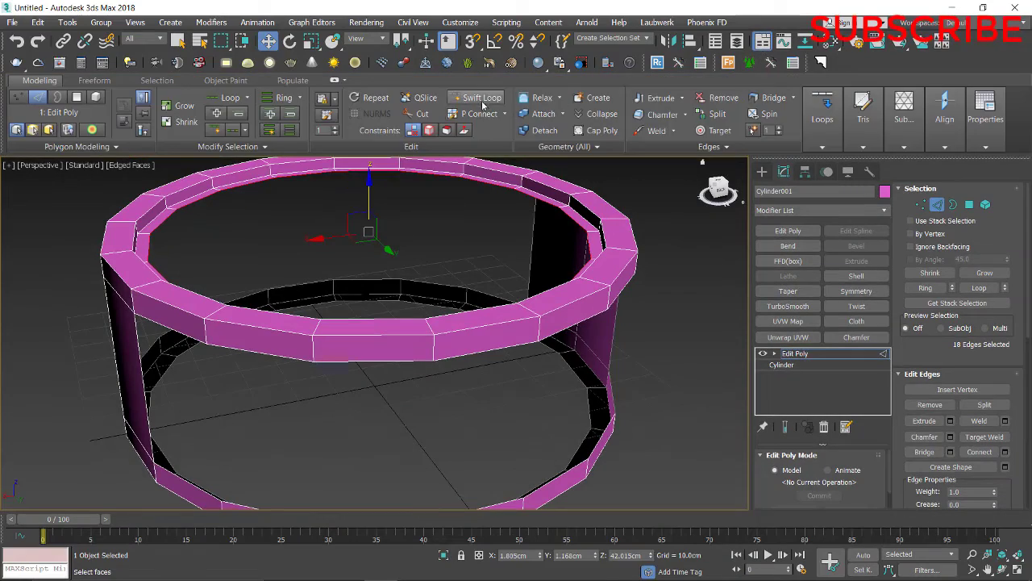
click(481, 98)
alt+middle_drag(465, 303, 592, 310)
scroll(591, 310, up, 3)
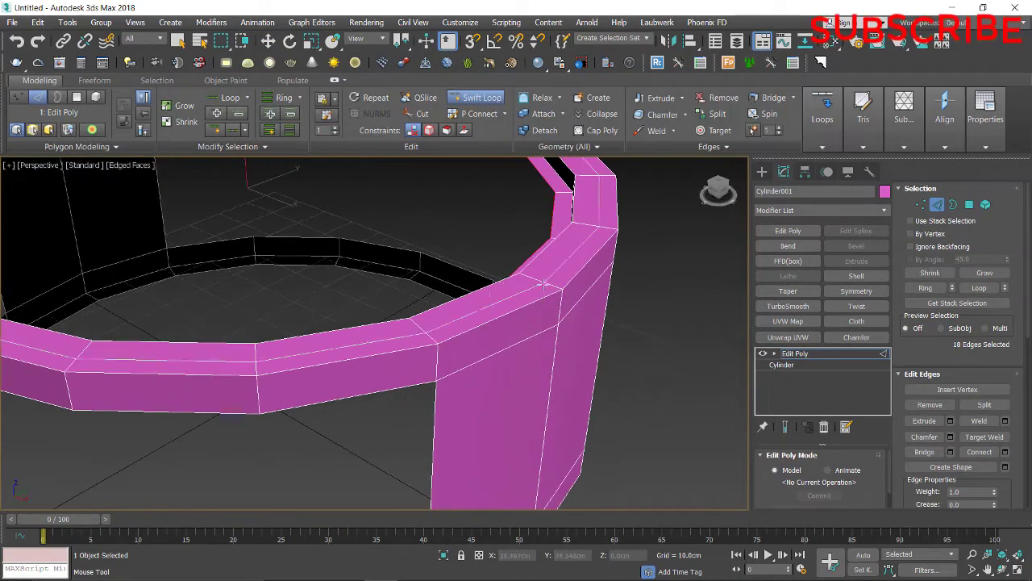
click(556, 294)
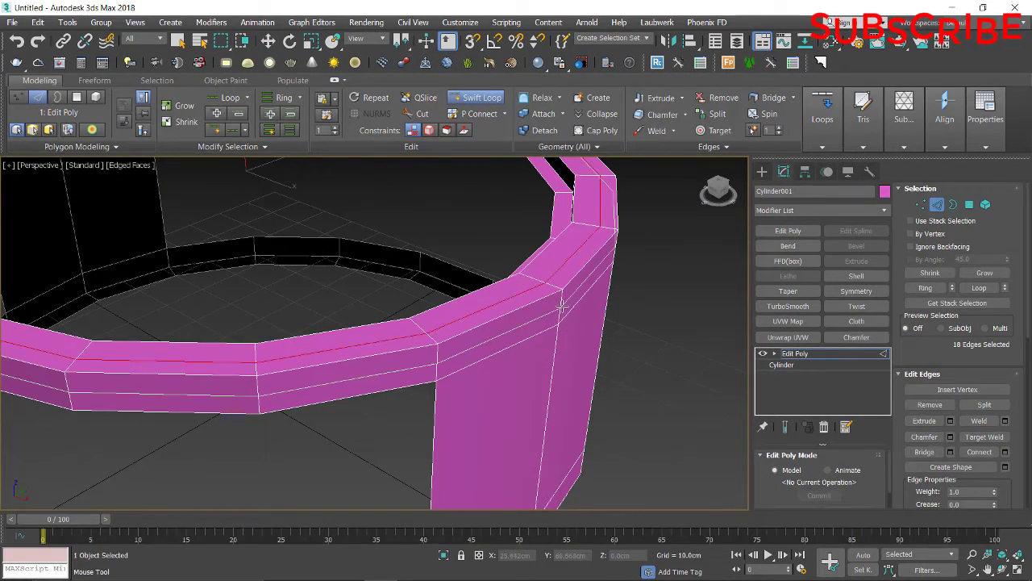
alt+middle_drag(560, 305, 507, 406)
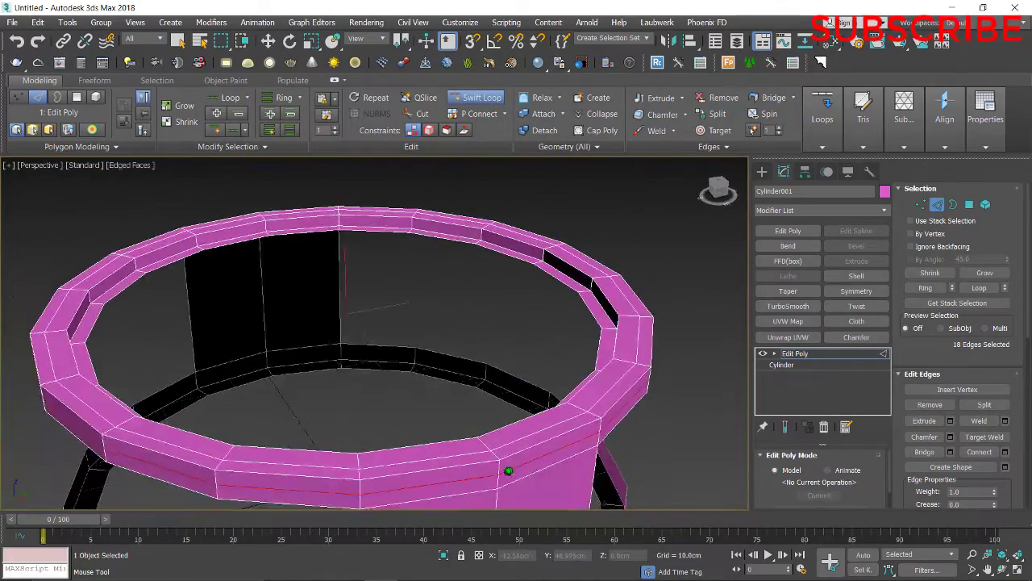
Step: Insert further Swift Loop edge loops around the top ring's inner wall and narrow lip
scroll(527, 214, up, 5)
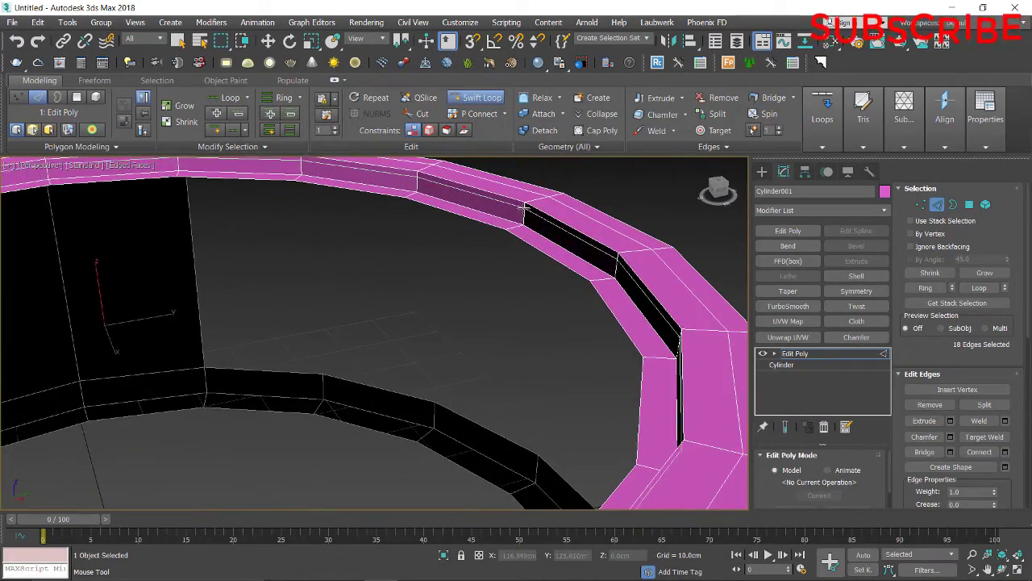
click(525, 209)
click(524, 218)
click(516, 226)
scroll(502, 266, down, 3)
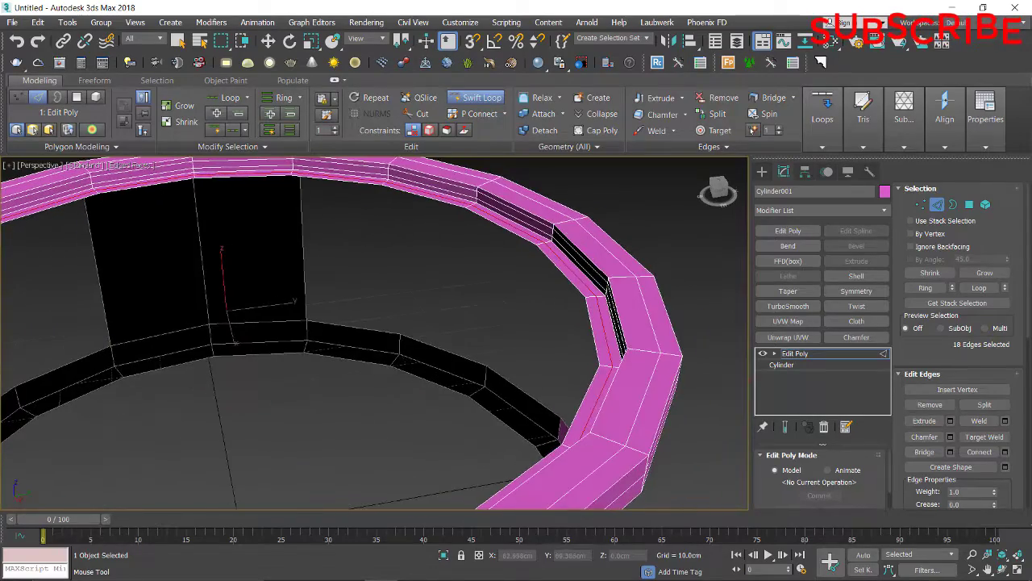
Step: Insert Swift Loop edge loops around the lower ring, then hide the modeling ribbon
alt+middle_drag(635, 349, 623, 175)
alt+middle_drag(523, 331, 468, 364)
scroll(449, 323, down, 2)
click(384, 395)
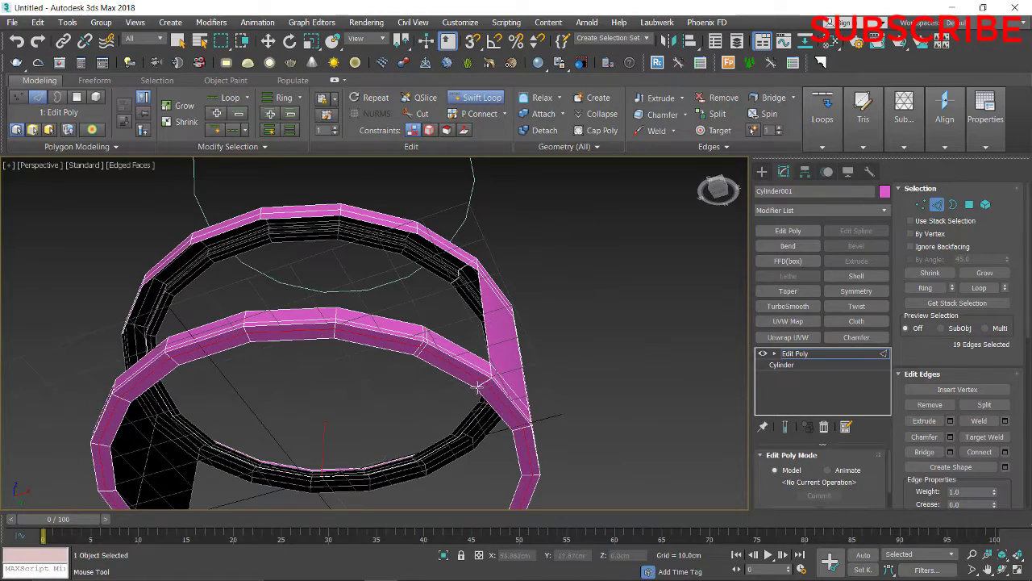
alt+middle_drag(353, 397, 318, 400)
middle_drag(317, 400, 350, 302)
click(763, 41)
Step: Apply a Shell modifier to the frame with an outer amount of 0.2 cm
click(856, 192)
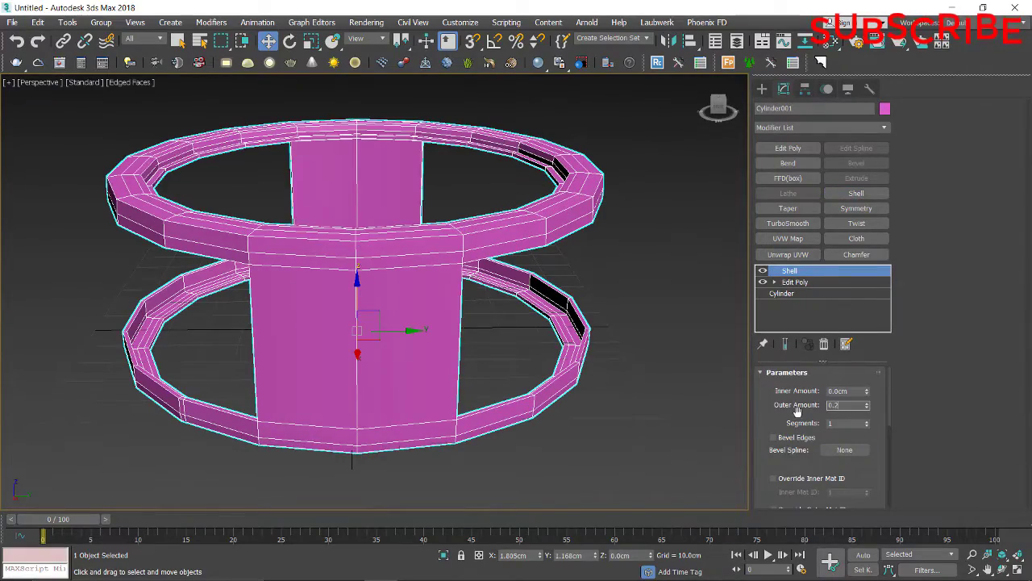
text(0.2)
key(Return)
click(775, 492)
alt+middle_drag(524, 274, 586, 349)
scroll(484, 250, up, 3)
scroll(484, 258, down, 3)
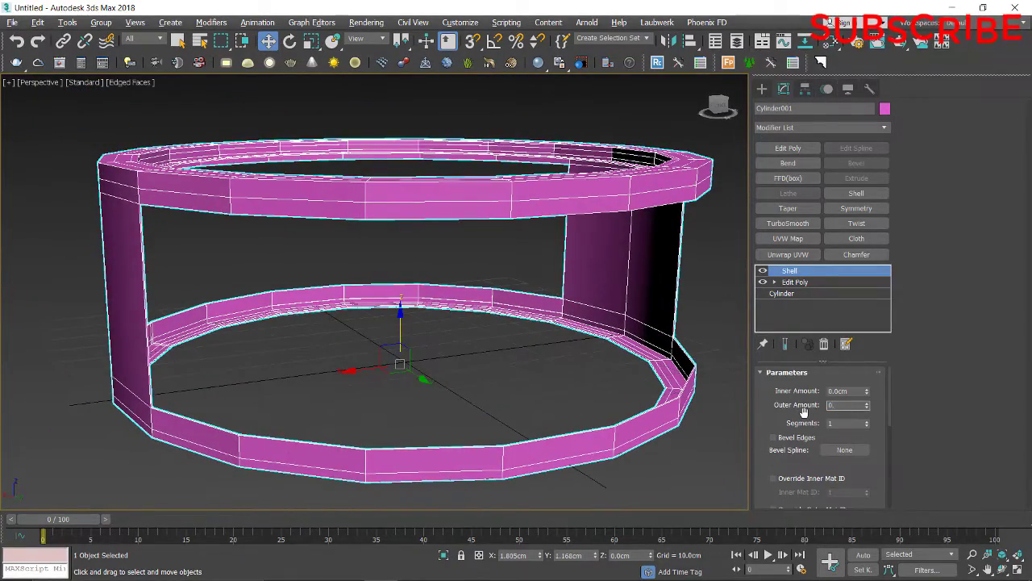
Step: Set the Shell modifier's outer amount to 0.3 cm
text(.3)
key(Return)
mouse_move(322, 251)
alt+middle_down()
mouse_move(281, 267)
mouse_move(300, 342)
mouse_move(332, 182)
mouse_move(339, 260)
alt+middle_up()
scroll(338, 260, down, 3)
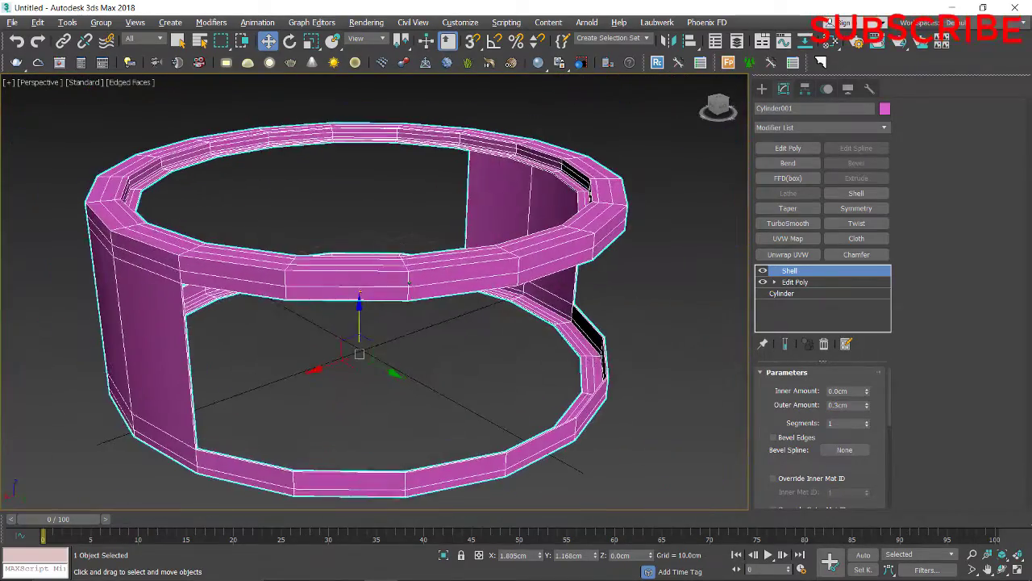
Step: Apply a TurboSmooth modifier to the frame with 3 iterations
click(801, 226)
alt+middle_drag(387, 436, 386, 386)
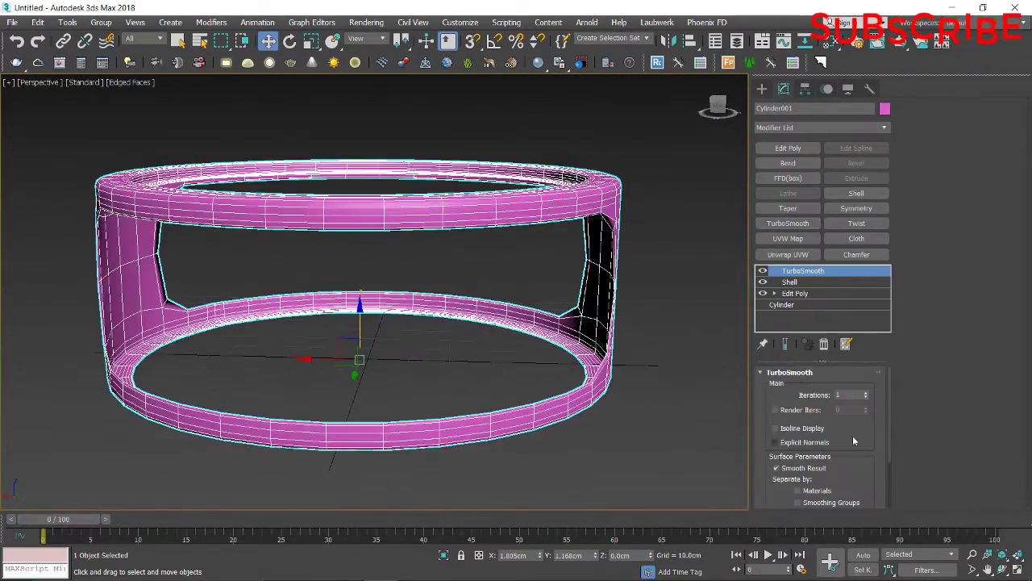
click(867, 394)
click(867, 394)
alt+middle_drag(196, 307, 276, 376)
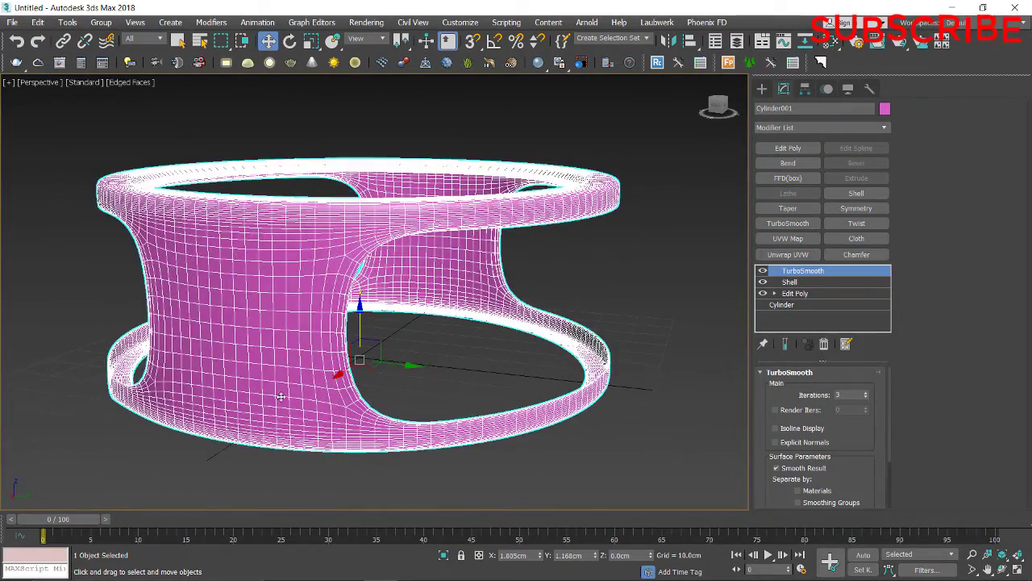
Step: Turn off the edged-faces display and examine the smoothed frame from the side and underneath
key(F4)
mouse_move(311, 430)
alt+middle_down()
mouse_move(334, 455)
mouse_move(358, 396)
mouse_move(159, 362)
mouse_move(118, 396)
mouse_move(9, 367)
alt+middle_up()
scroll(117, 396, down, 3)
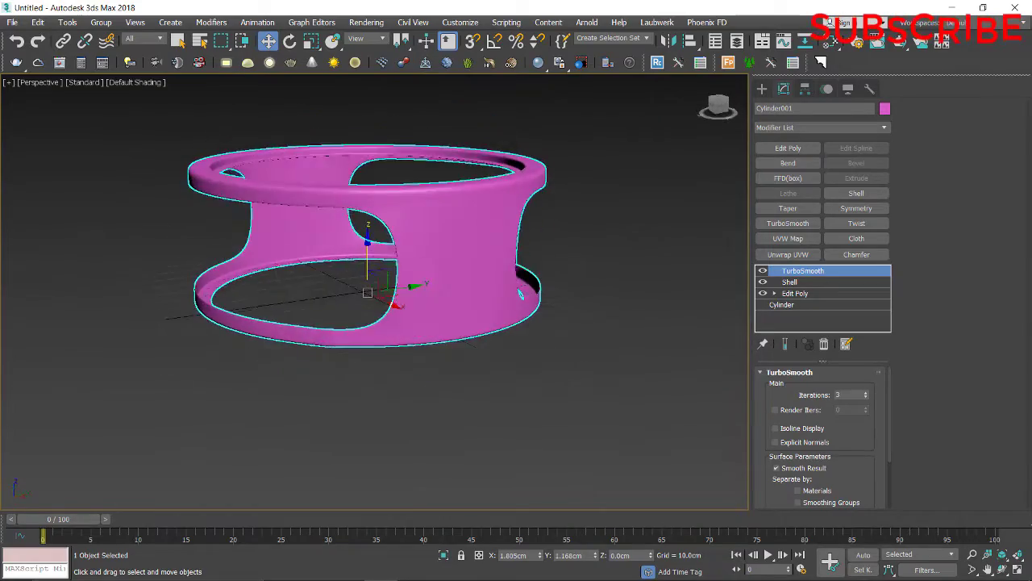
alt+middle_drag(342, 365, 367, 322)
scroll(346, 395, up, 2)
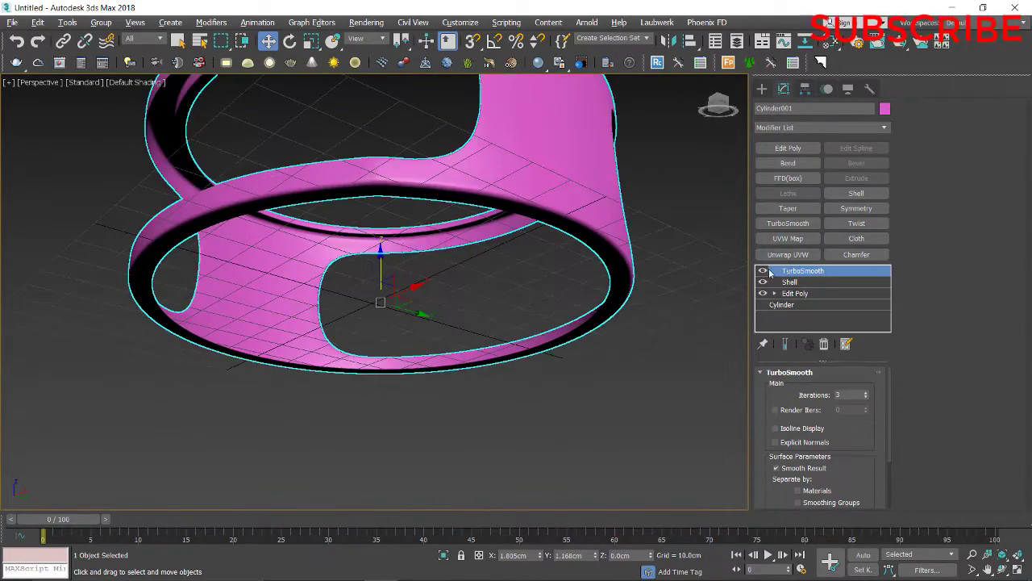
Step: Hide the TurboSmooth result and remove the extra vertical edges beside a corner of the frame's ring in the Edit Poly modifier
click(764, 271)
key(F4)
alt+middle_drag(483, 264, 369, 273)
scroll(386, 395, up, 3)
scroll(350, 357, down, 2)
scroll(368, 273, up, 2)
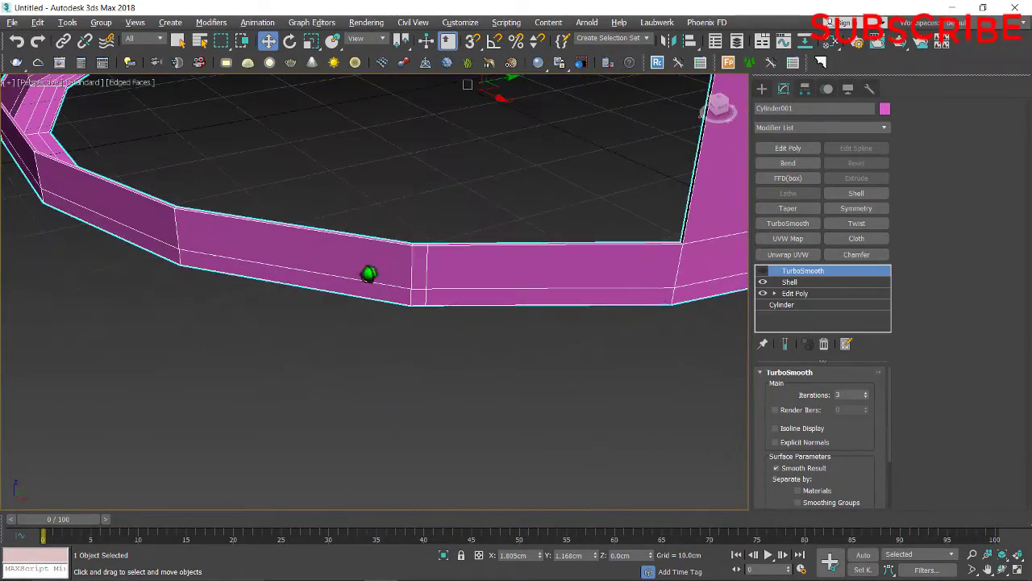
click(795, 293)
click(935, 122)
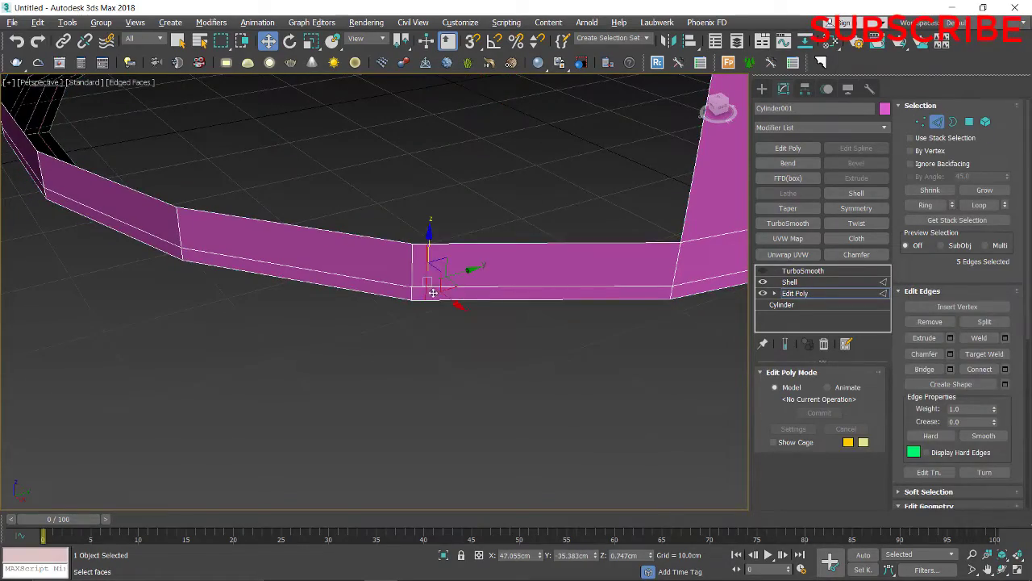
alt+middle_drag(433, 293, 513, 294)
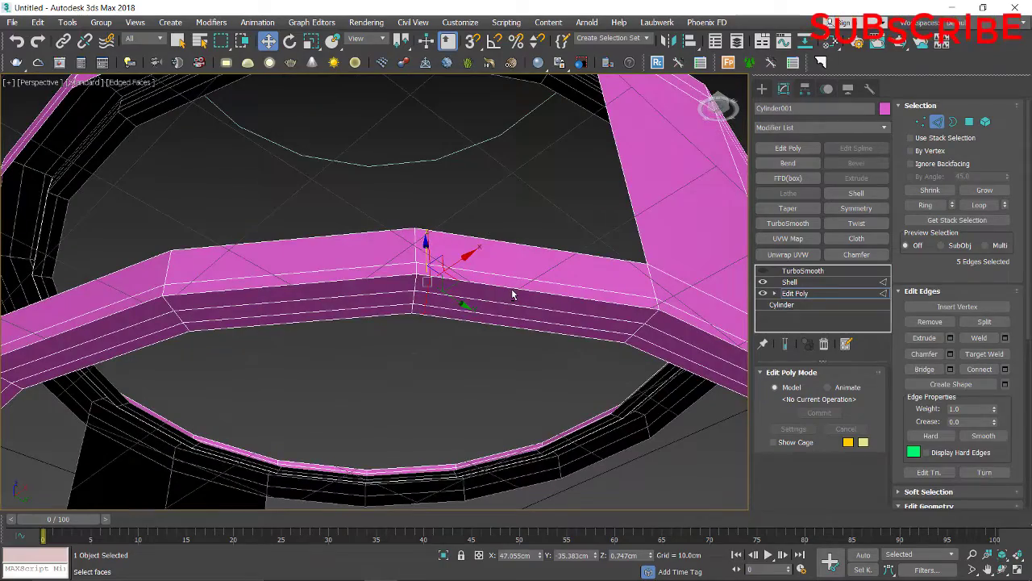
click(937, 122)
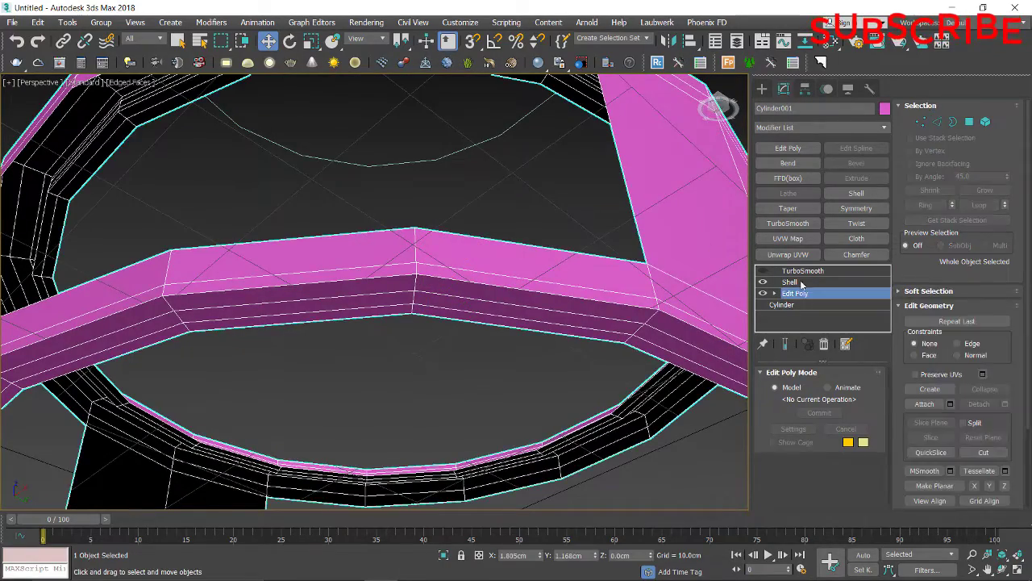
Step: Restore the TurboSmooth result with edged faces off and inspect the frame from the side and above
click(802, 271)
scroll(411, 347, down, 10)
key(F4)
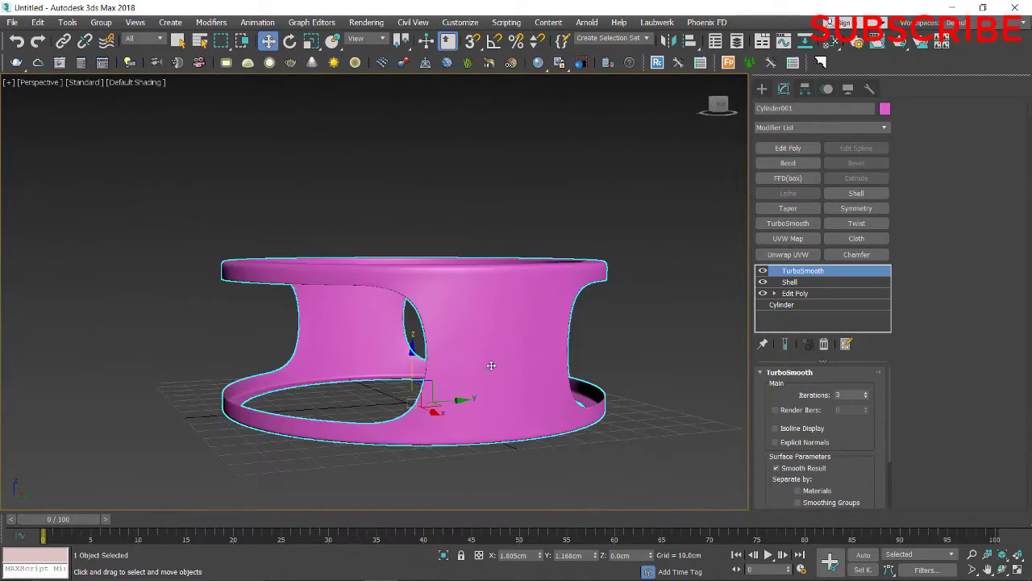
mouse_move(490, 362)
alt+middle_down()
mouse_move(484, 403)
mouse_move(476, 379)
mouse_move(424, 406)
mouse_move(425, 418)
mouse_move(421, 393)
mouse_move(419, 425)
mouse_move(436, 367)
alt+middle_up()
scroll(421, 394, up, 5)
scroll(421, 404, down, 4)
scroll(428, 355, down, 2)
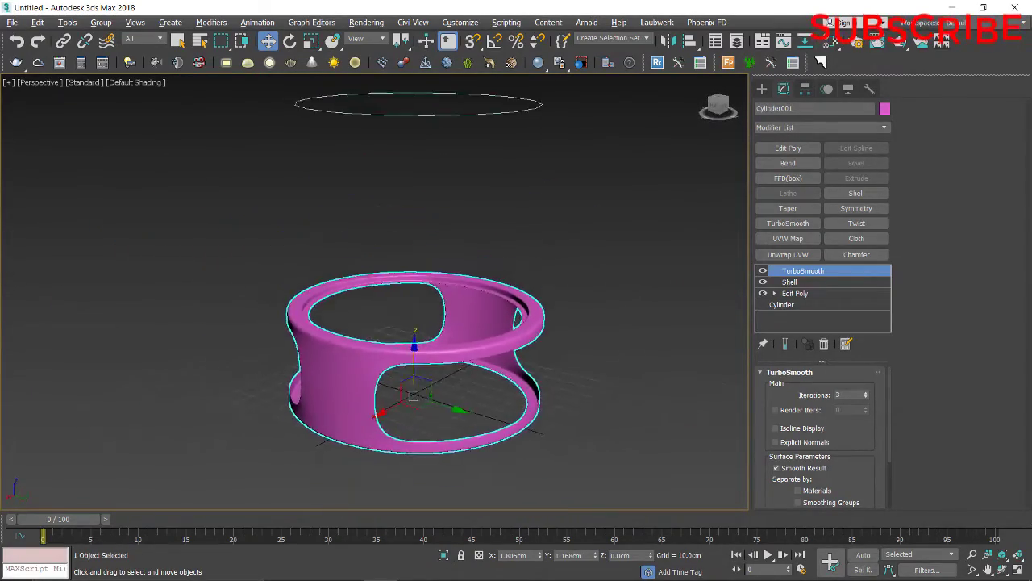
Step: Lower the circle spline above the frame onto the upper ring at about Z 44.9 cm and adjust its scale to fit
click(514, 105)
alt+middle_drag(515, 105, 445, 163)
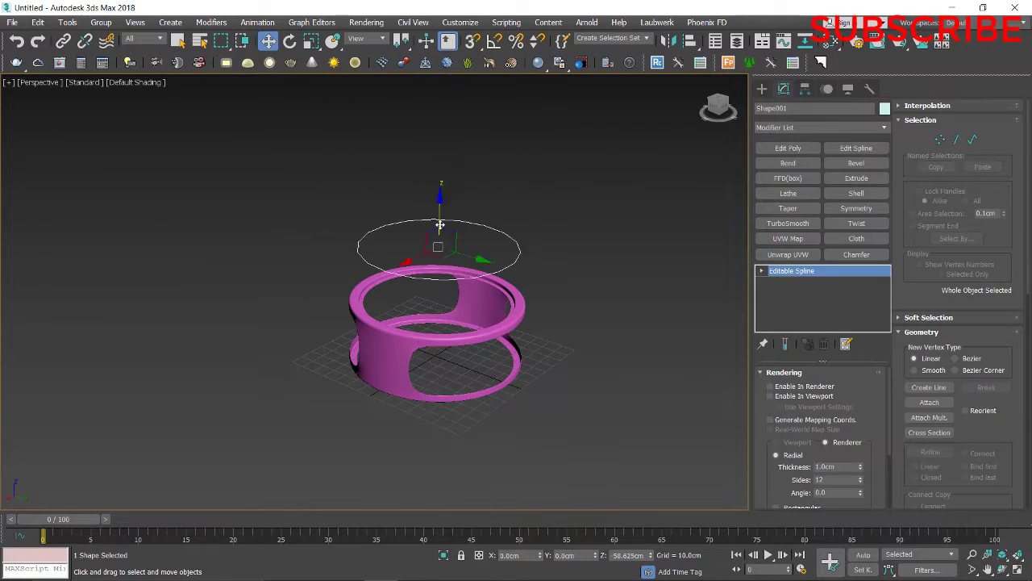
scroll(438, 248, up, 6)
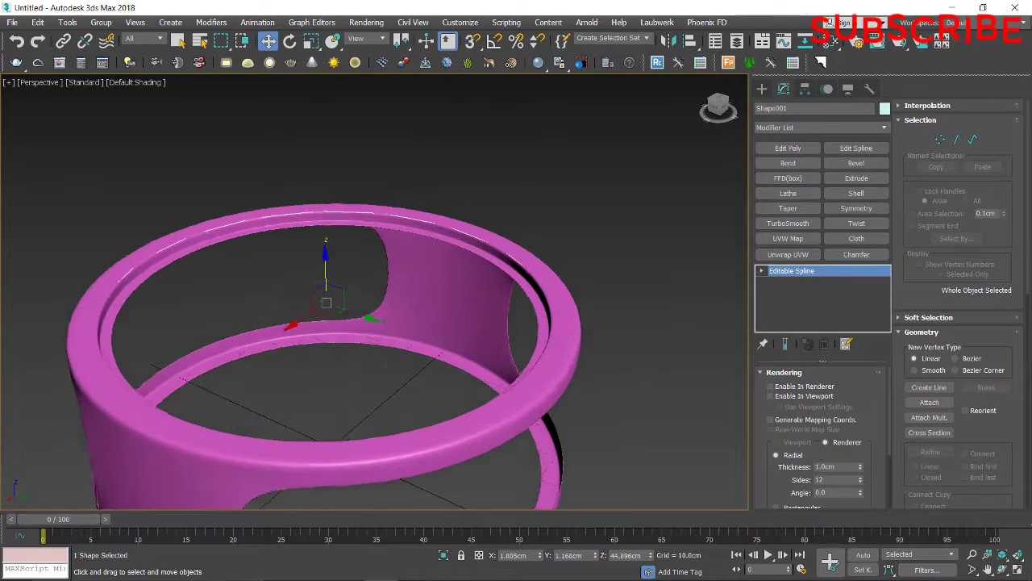
key(r)
alt+middle_drag(330, 291, 332, 303)
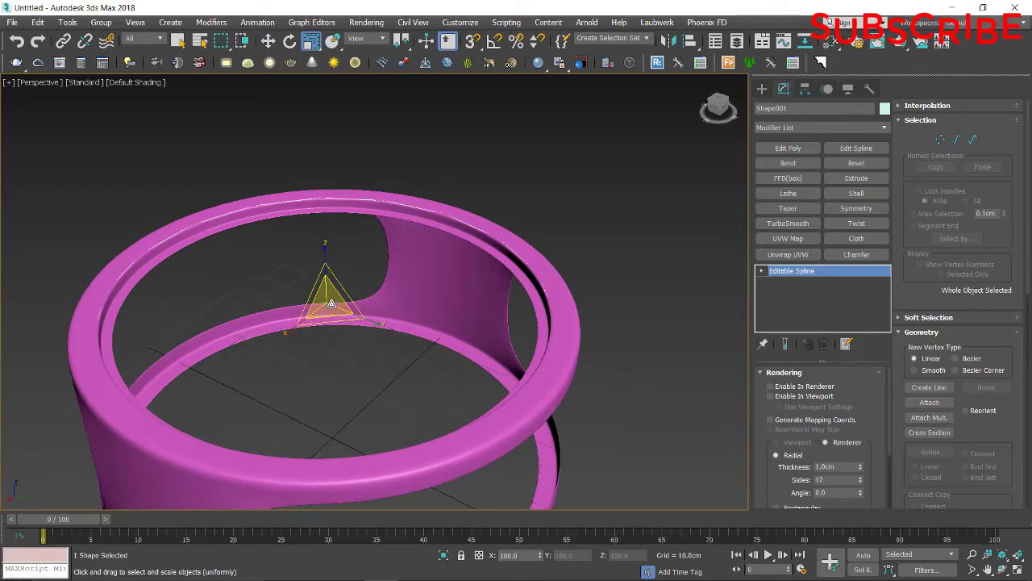
drag(328, 305, 328, 303)
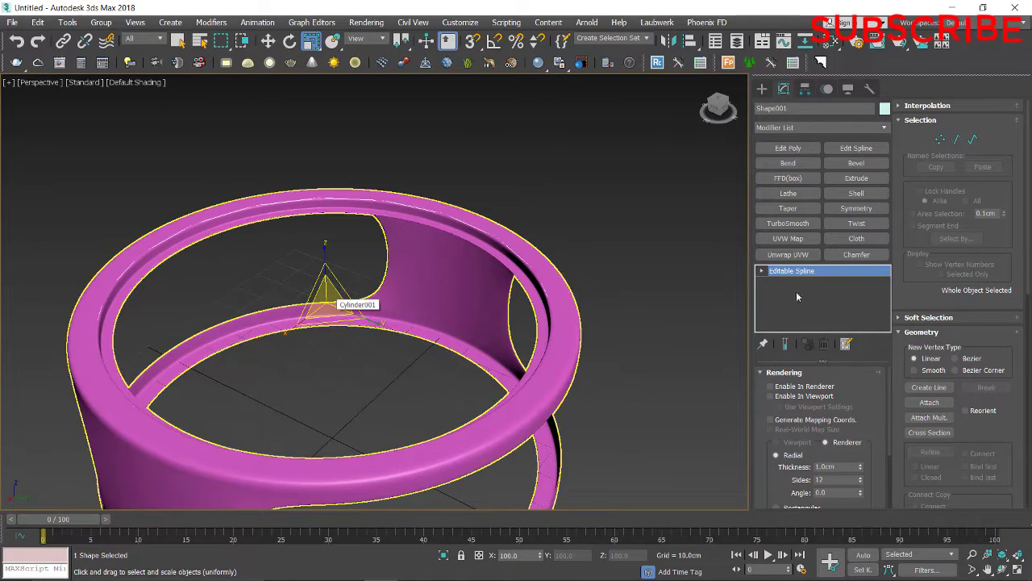
Step: Extrude the circle spline by 3 cm into a solid disc
click(857, 177)
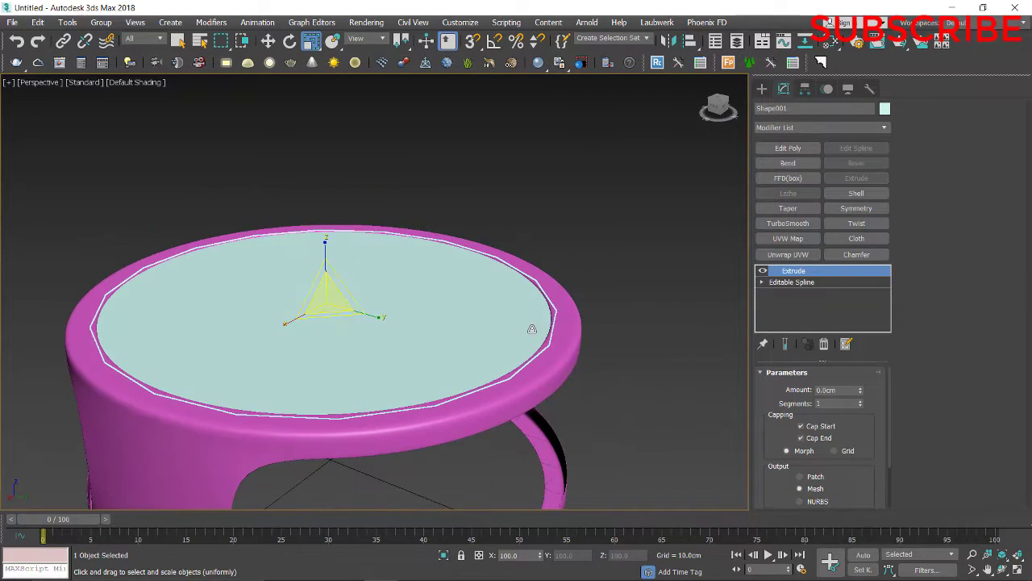
middle_drag(530, 307, 522, 292)
key(alt+w)
middle_click(533, 237)
key(p)
key(alt+w)
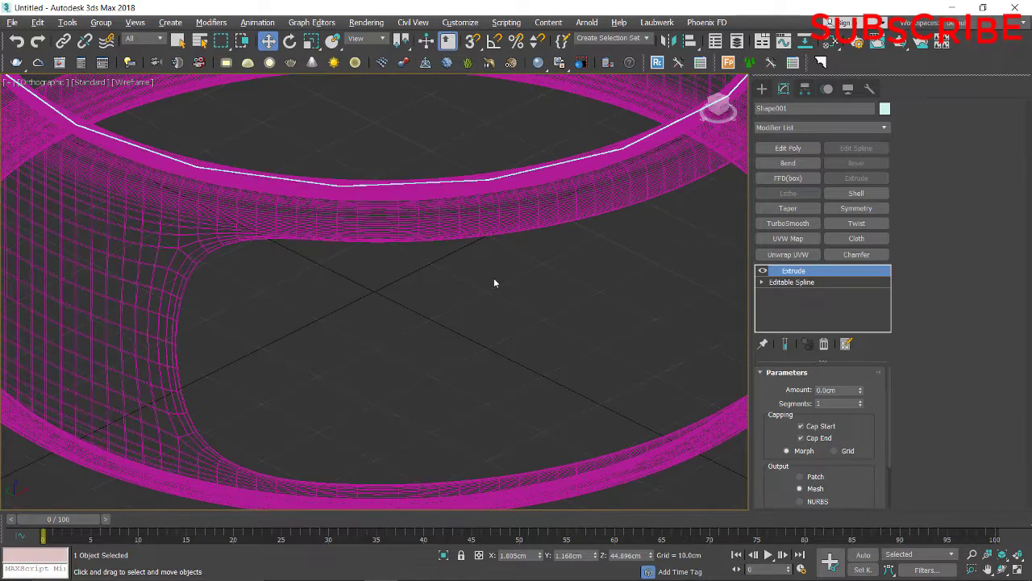
Step: In the front view, lower the disc into the upper ring to about Z 42.4 cm
key(f)
drag(590, 167, 590, 154)
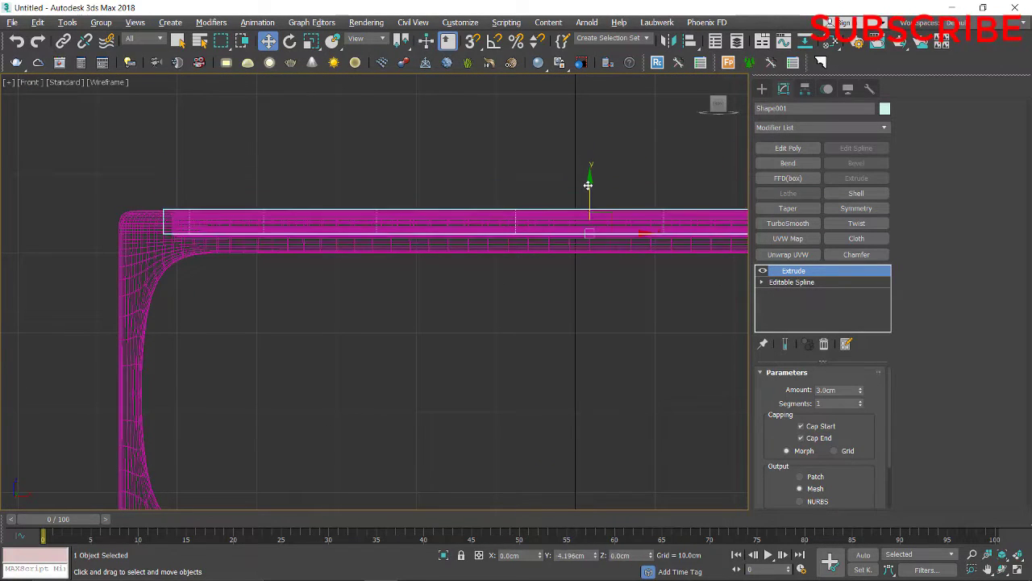
drag(588, 185, 588, 186)
Step: Examine how the disc sits in the upper ring in the shaded perspective view with edged faces and in the left view
key(alt+w)
middle_click(495, 357)
key(alt+w)
scroll(495, 358, up, 3)
middle_drag(496, 357, 557, 272)
key(F4)
key(alt+w)
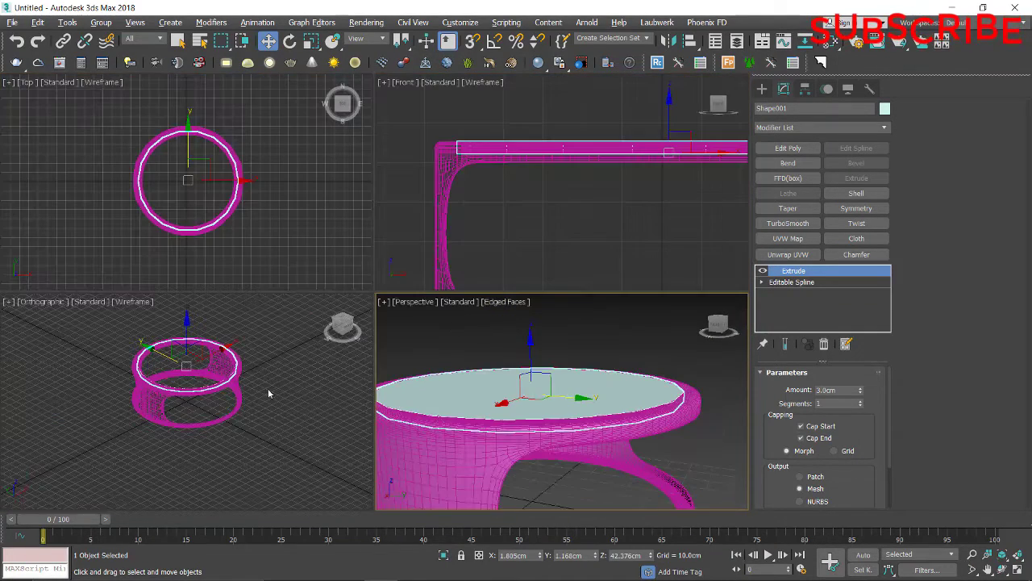
key(l)
key(alt+w)
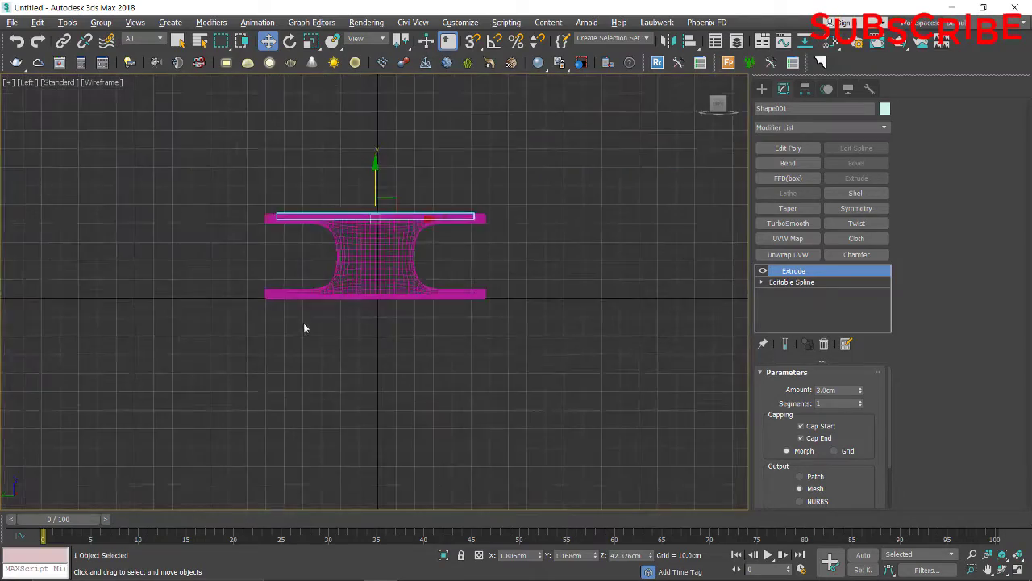
scroll(373, 312, up, 5)
scroll(379, 298, down, 4)
key(alt+w)
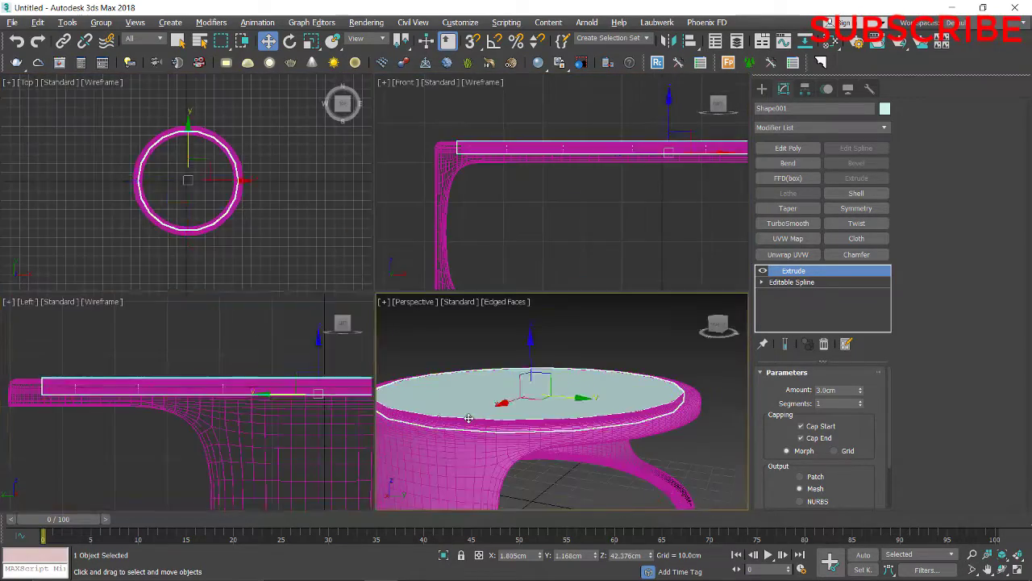
key(alt+w)
scroll(402, 417, down, 3)
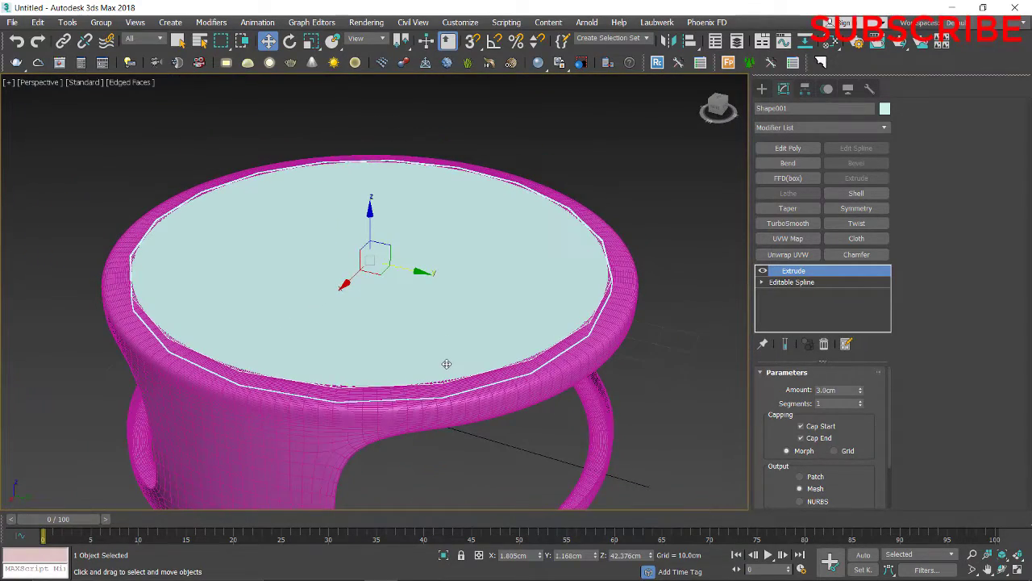
scroll(442, 364, down, 3)
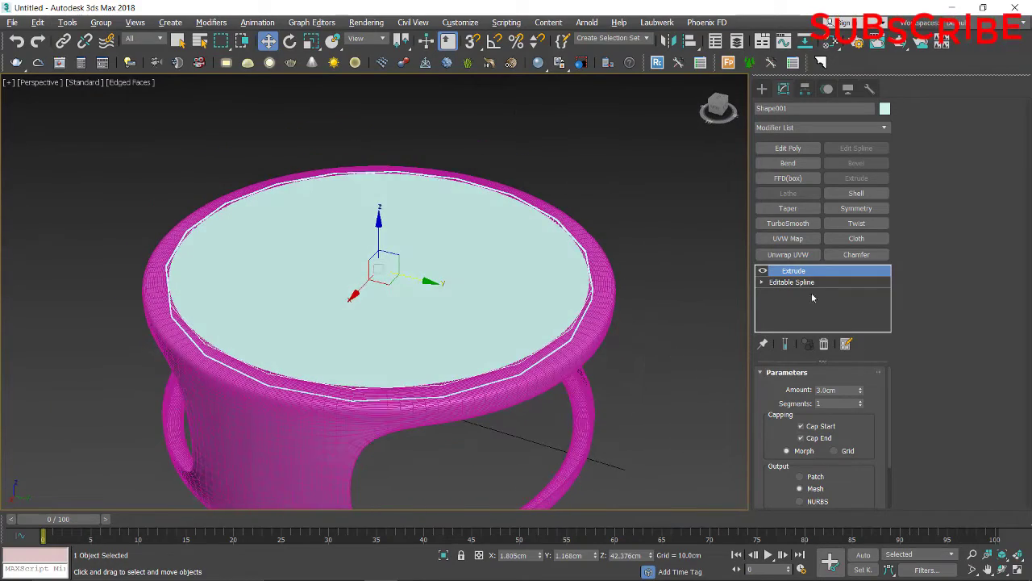
Step: Add an Edit Poly modifier to the disc and select its top and bottom polygons
click(788, 223)
click(823, 343)
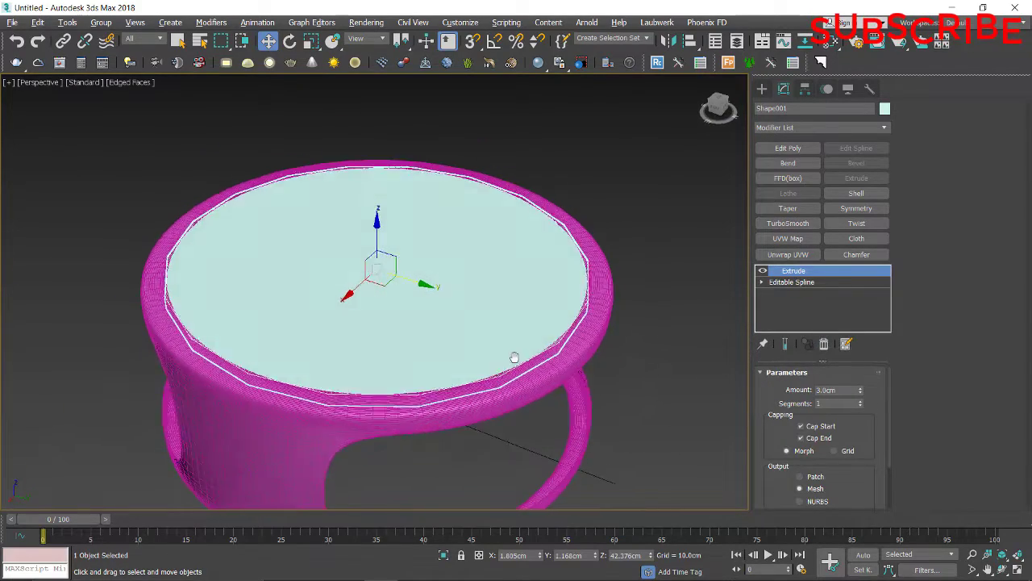
alt+middle_drag(514, 353, 479, 377)
click(969, 122)
click(489, 390)
ctrl+click(464, 284)
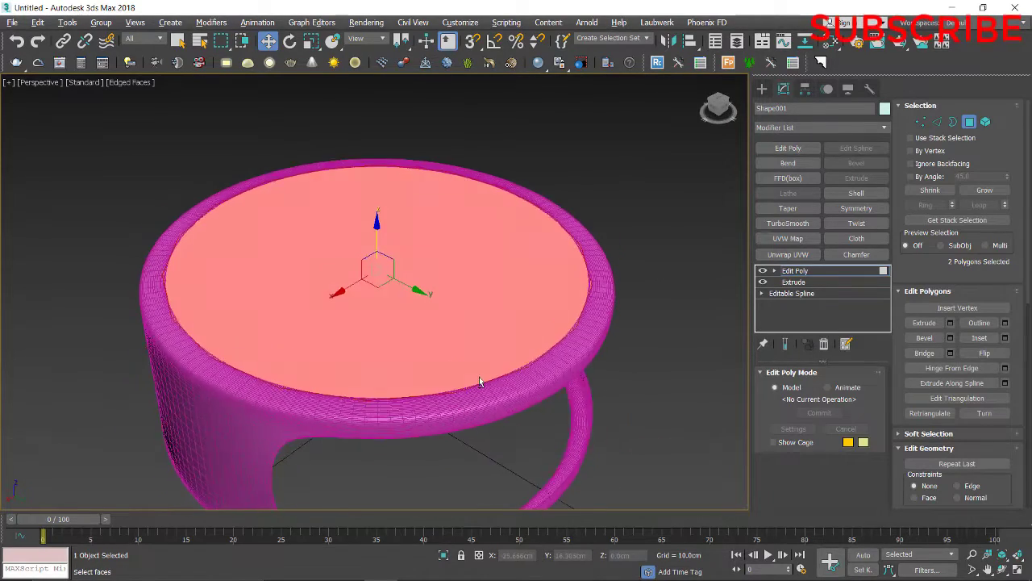
Step: Isolate the disc, inset both caps twice by 1.551 cm and delete the remaining inner polygons
scroll(478, 377, up, 1)
click(443, 556)
scroll(444, 435, up, 1)
middle_drag(445, 431, 449, 411)
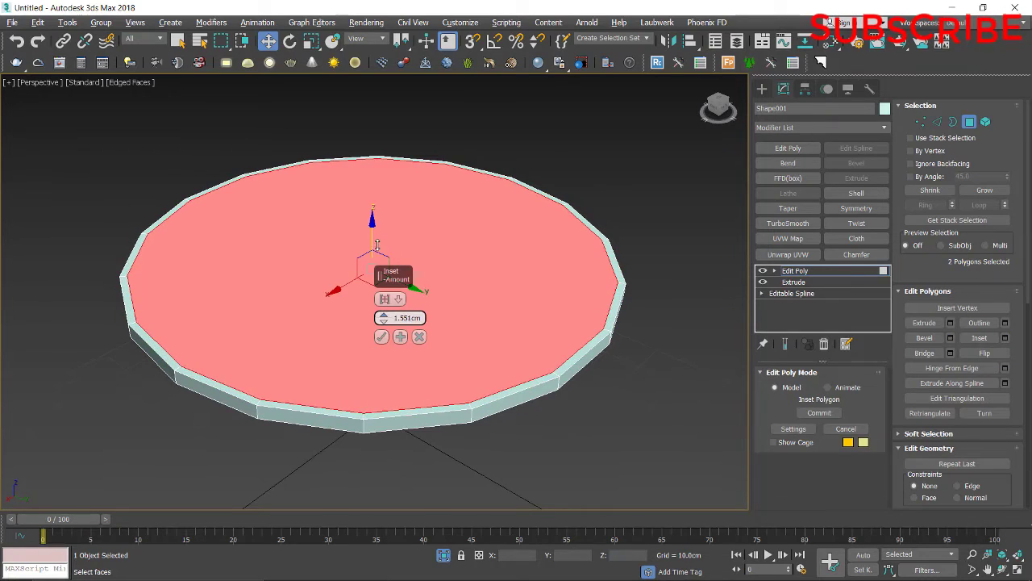
click(400, 337)
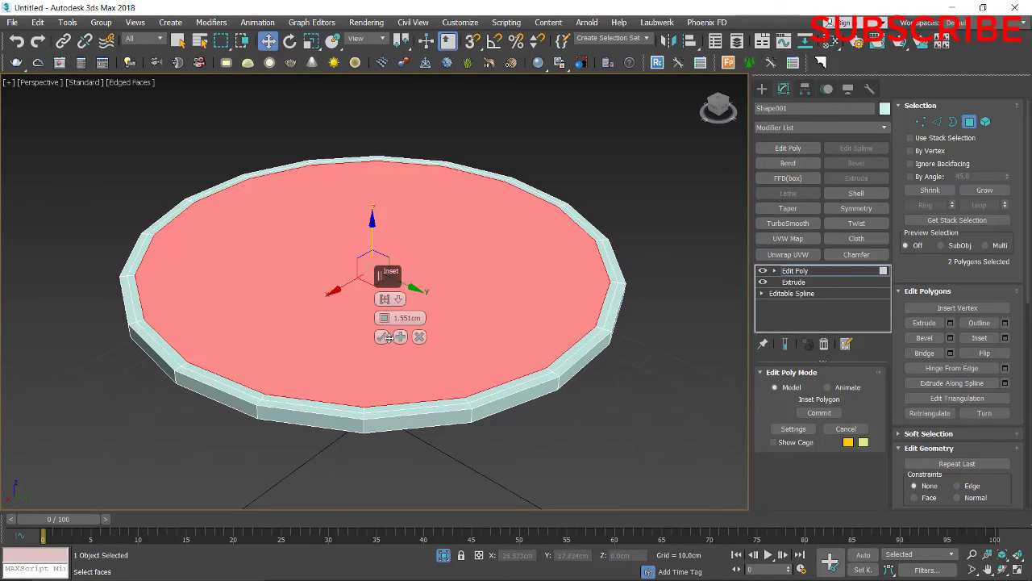
key(Delete)
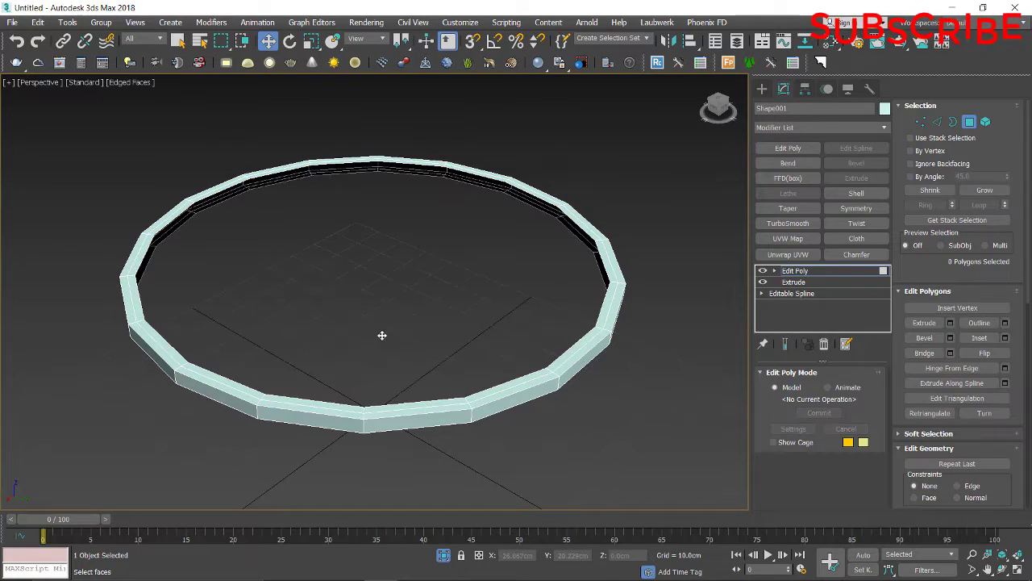
click(971, 121)
Step: Try a TurboSmooth modifier on the open ring
click(777, 225)
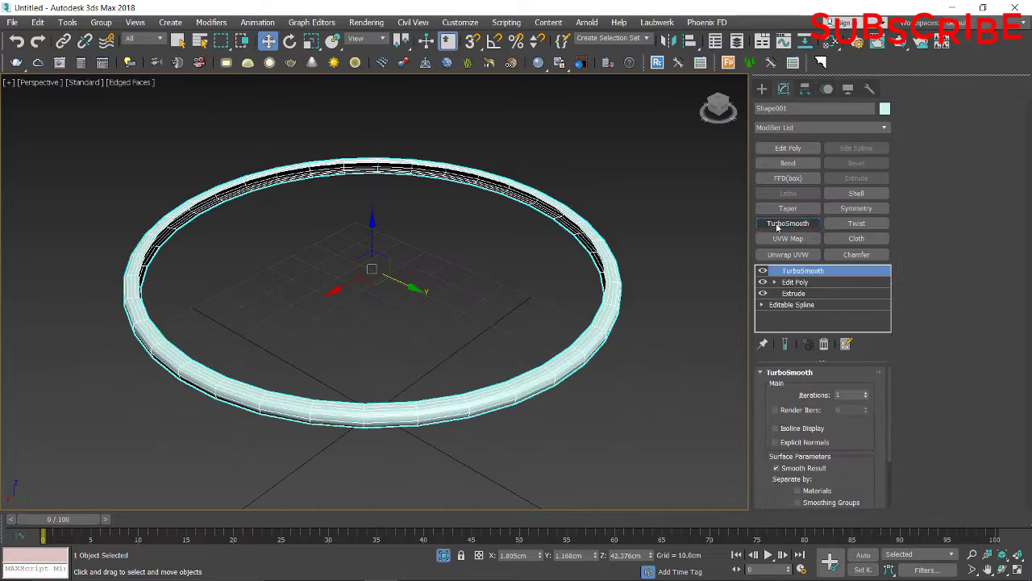
alt+middle_drag(584, 414, 585, 379)
click(823, 343)
Step: Connect the ring's outer vertical edges with 2 pinched segments
key(2)
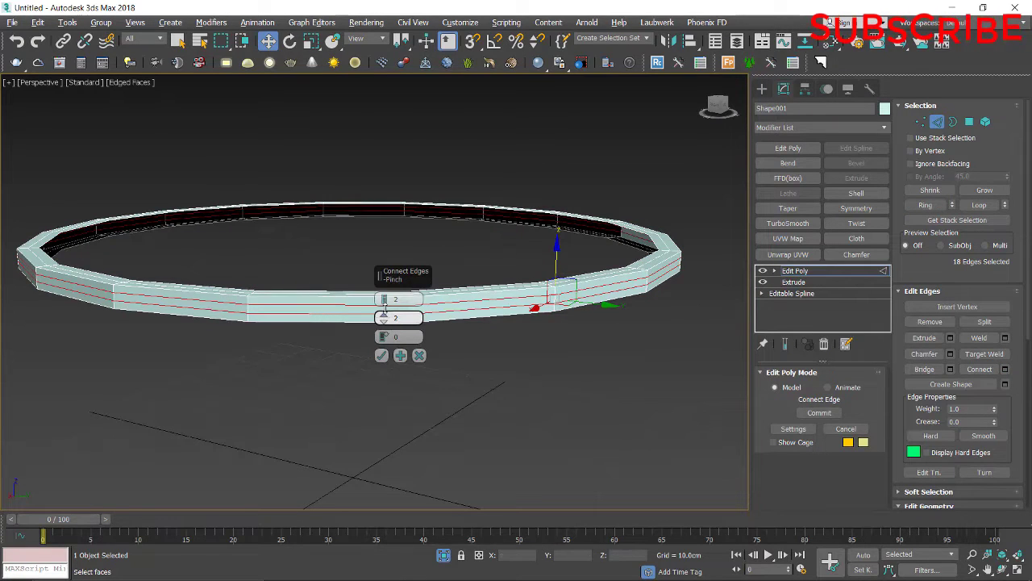
click(937, 121)
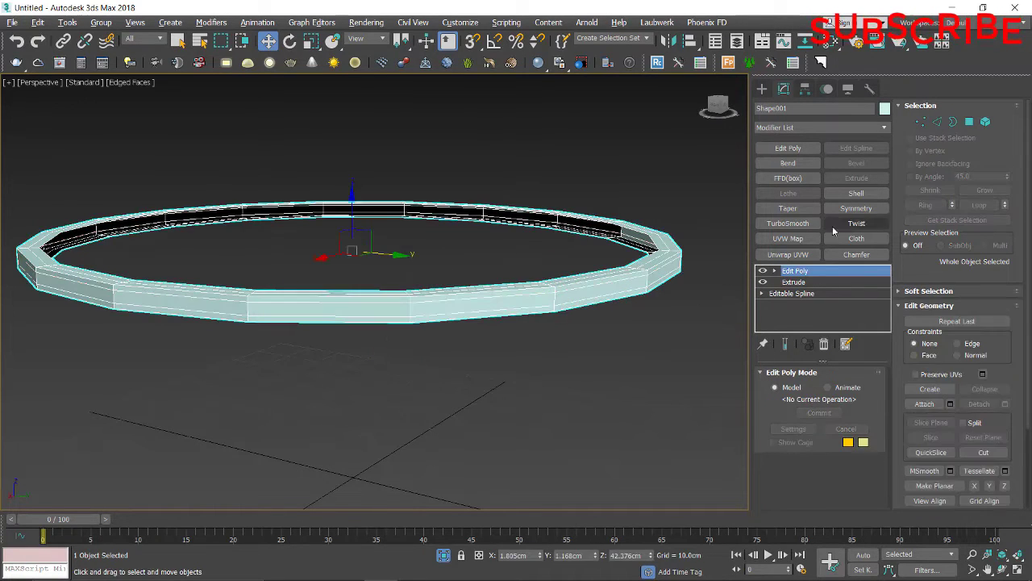
Step: Apply a TurboSmooth modifier with 3 iterations to the ring, then end isolation to show the frame with edged faces off
click(788, 223)
scroll(428, 278, up, 3)
click(867, 392)
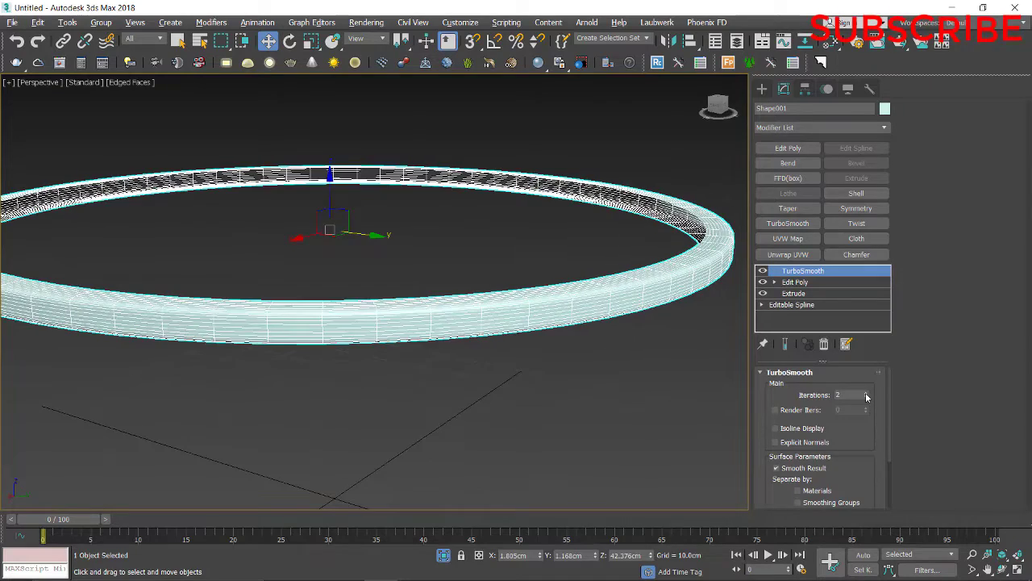
key(F4)
scroll(569, 339, up, 4)
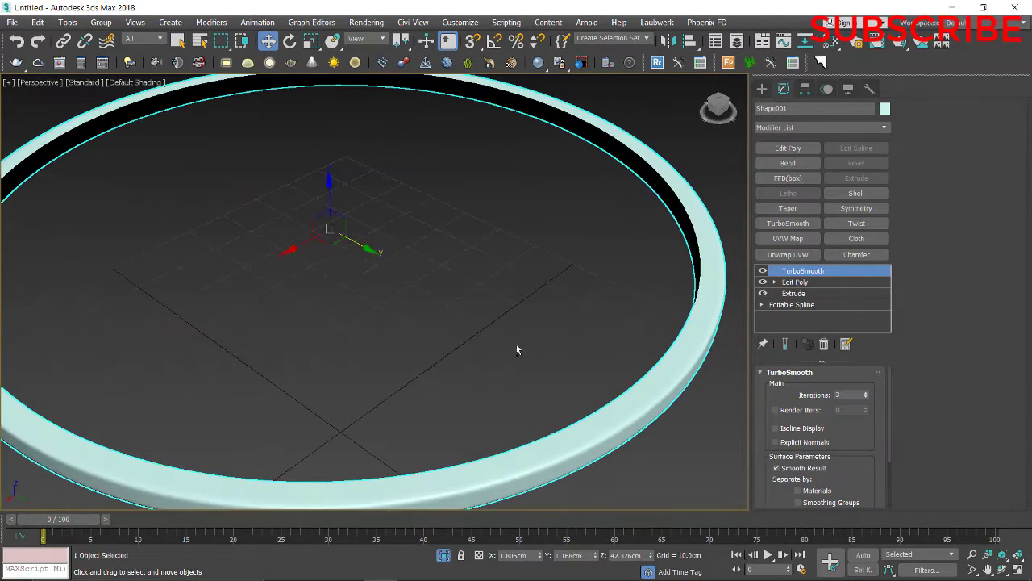
scroll(518, 350, down, 3)
alt+middle_drag(518, 350, 507, 379)
click(441, 555)
alt+middle_drag(445, 406, 444, 421)
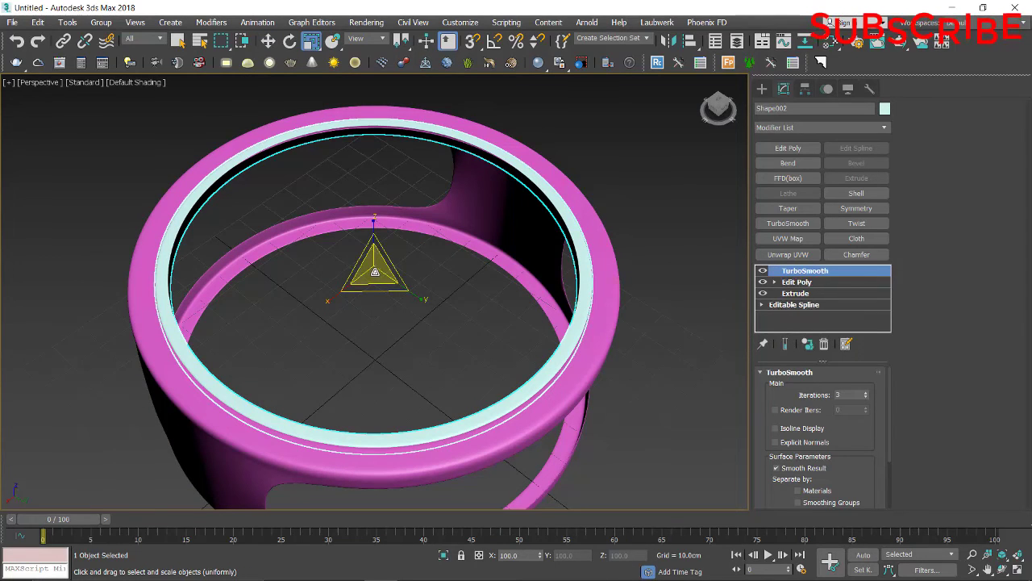
Step: Scale the inner ring uniformly to 99.7 percent with the numeric scale entry
shift+drag(375, 272, 376, 310)
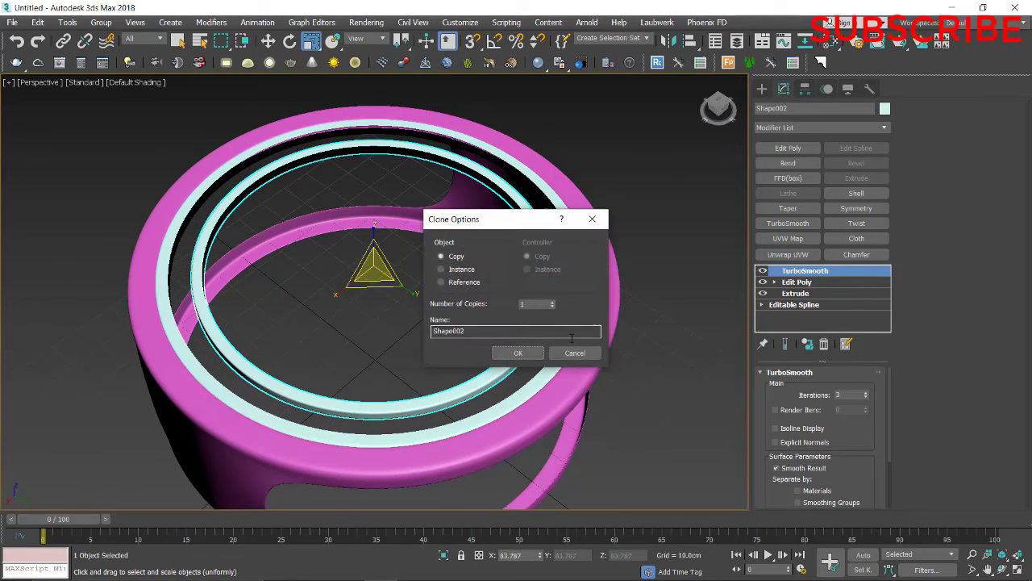
click(574, 352)
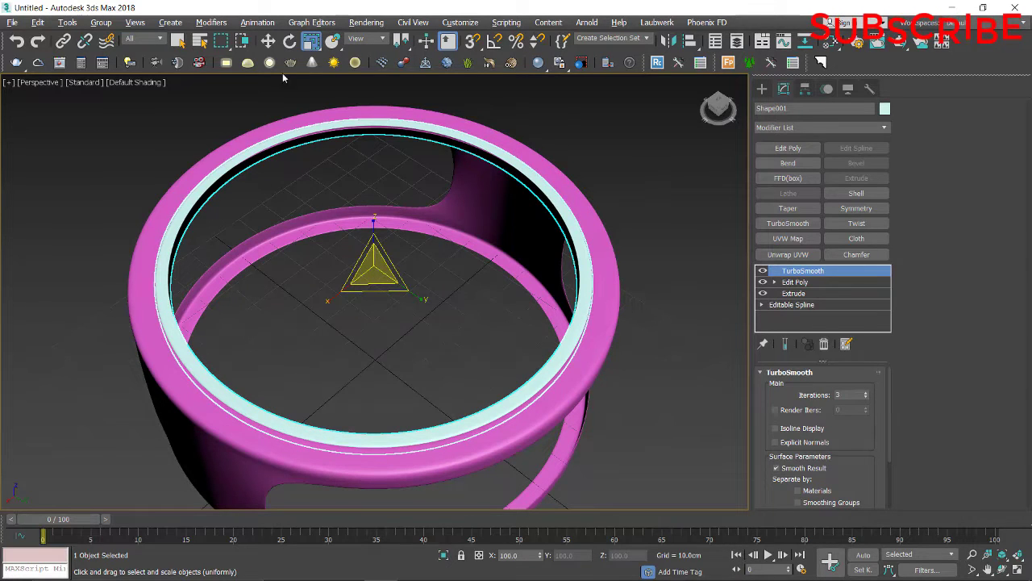
right_click(311, 40)
click(599, 275)
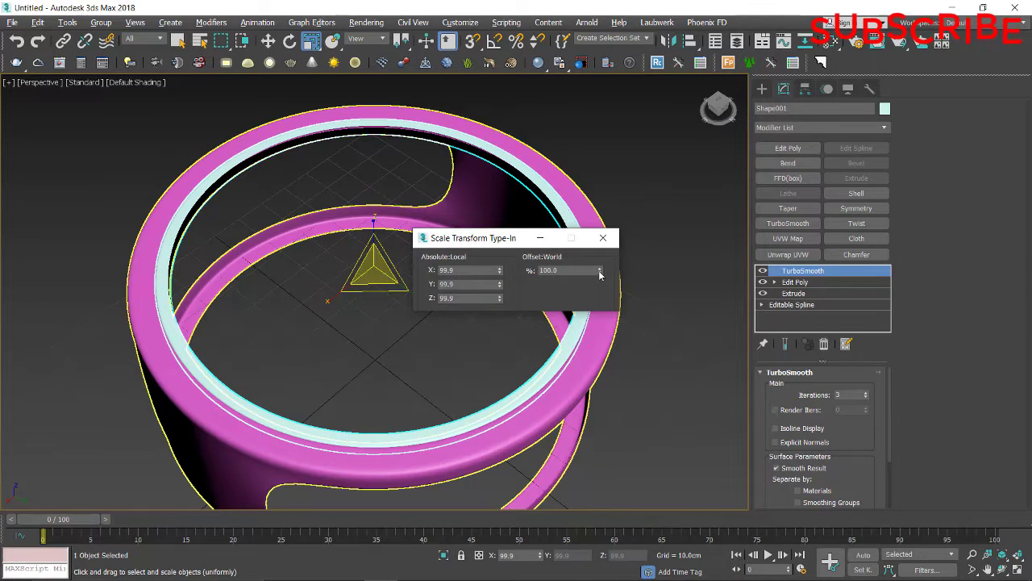
scroll(436, 347, up, 2)
alt+middle_drag(442, 394, 476, 347)
scroll(420, 346, up, 2)
middle_drag(395, 347, 450, 350)
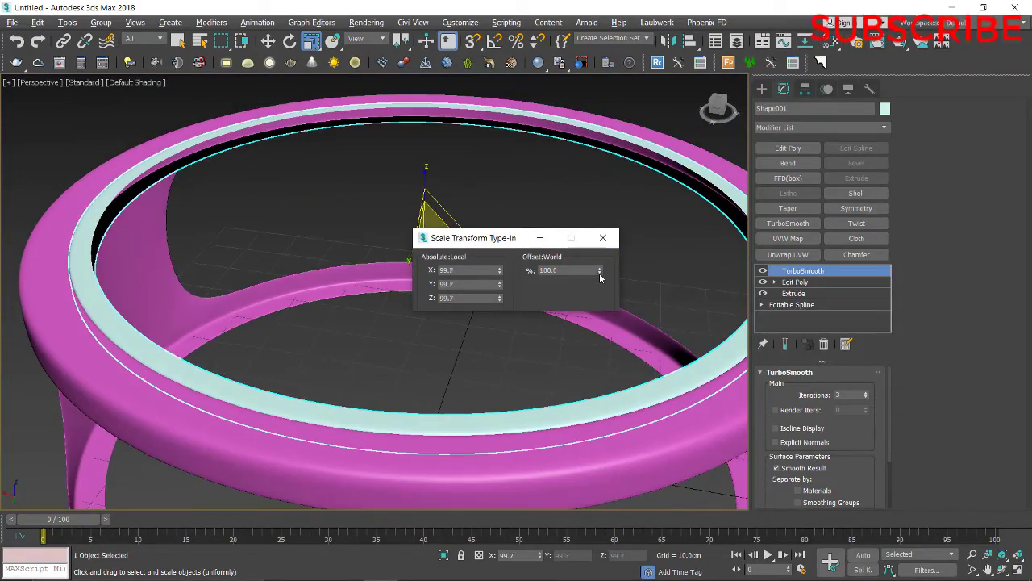
click(602, 238)
Step: Add an Edit Poly modifier to the inner ring and cap its open borders to form a solid disc
alt+middle_drag(656, 323, 594, 357)
key(w)
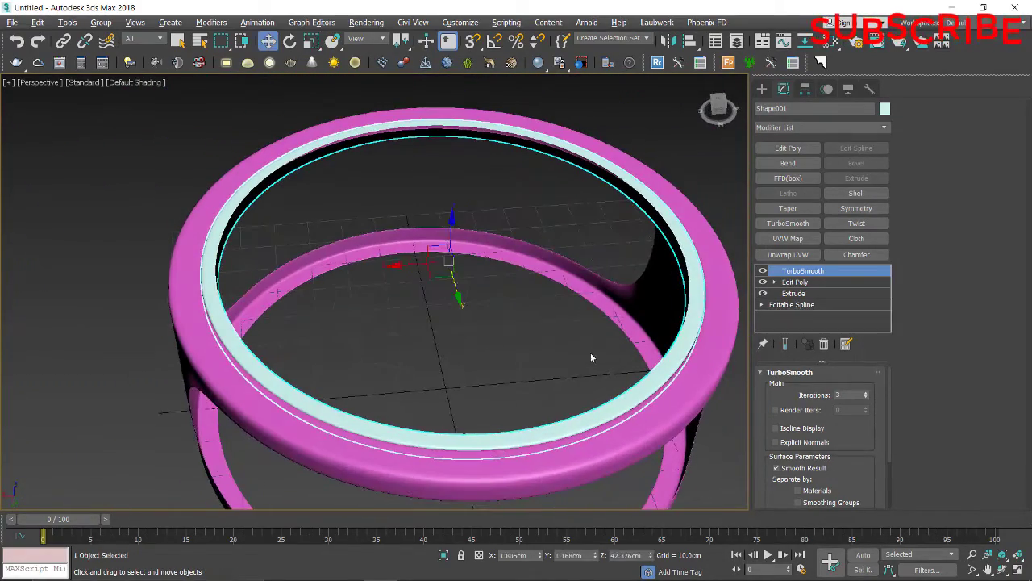
click(784, 149)
key(3)
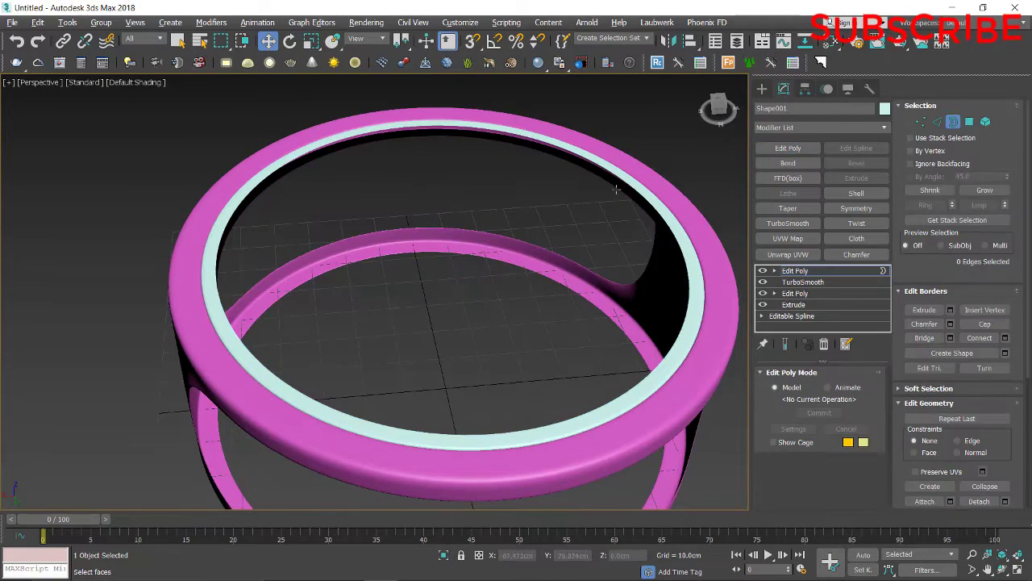
click(982, 323)
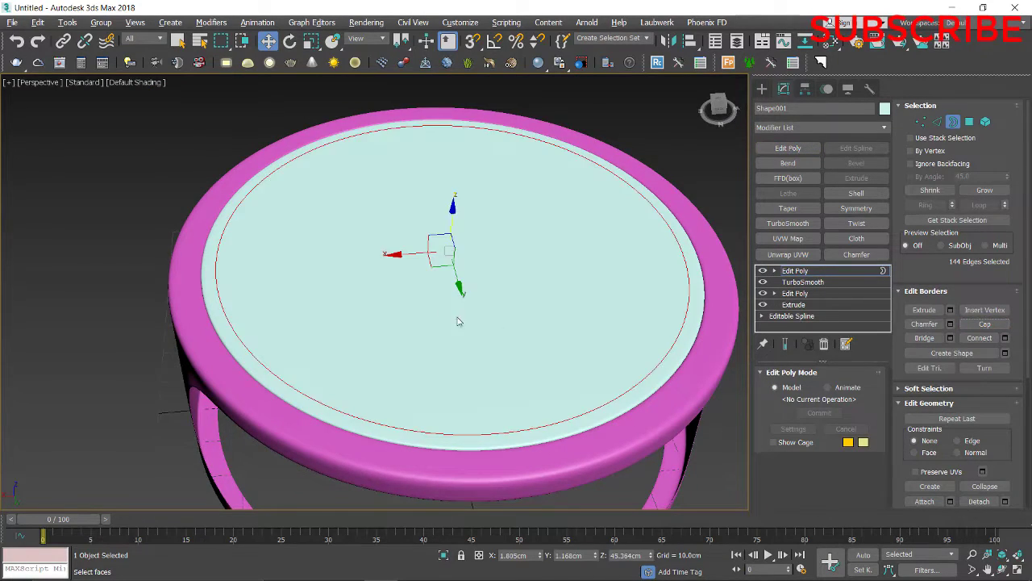
alt+middle_drag(459, 321, 463, 287)
click(953, 122)
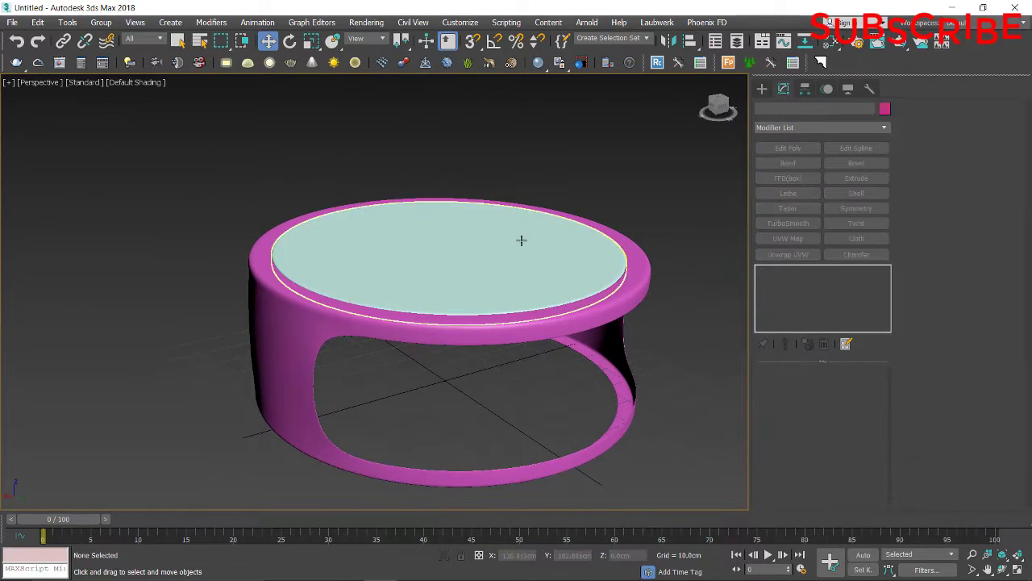
Step: Copy the capped disc straight down along Z to the frame's lower ring as one independent copy
scroll(346, 276, up, 6)
alt+middle_drag(469, 325, 515, 333)
alt+middle_drag(319, 179, 182, 232)
scroll(314, 260, down, 3)
alt+middle_drag(182, 282, 327, 246)
scroll(211, 251, down, 3)
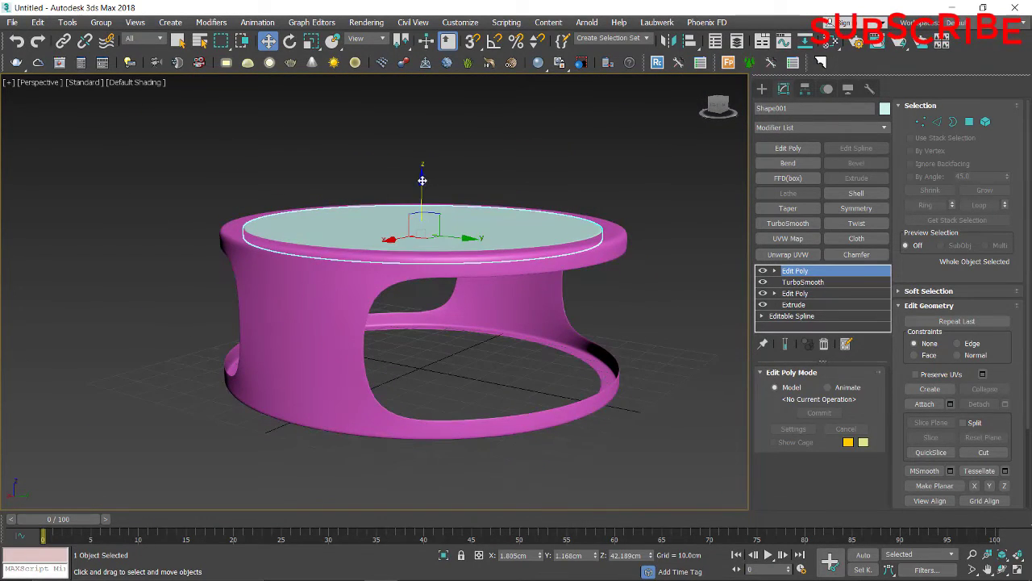
shift+drag(421, 180, 421, 302)
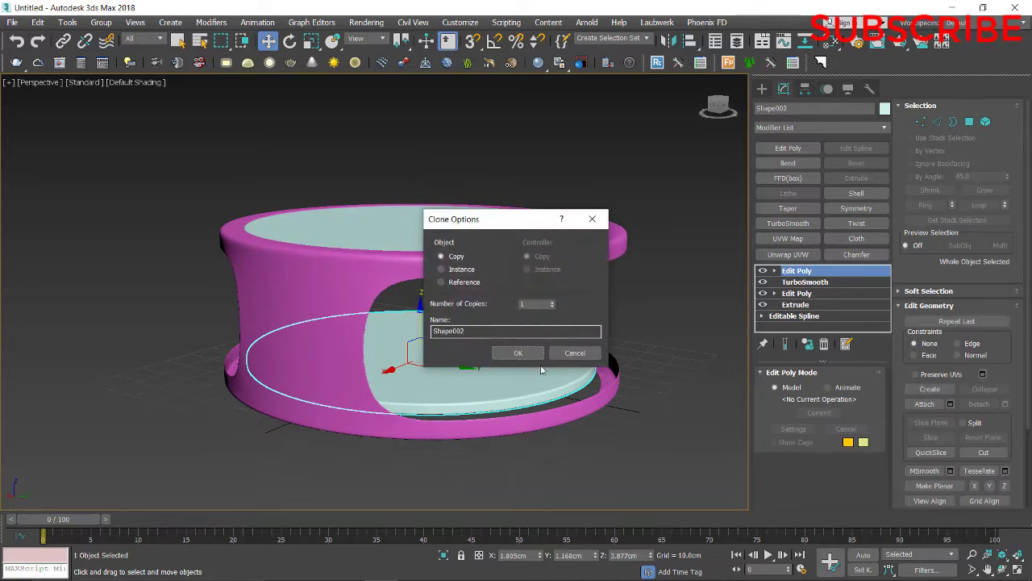
click(521, 350)
Step: Scale the copied disc up uniformly to about 111.8 percent so that it fills the frame's lower ring
alt+middle_drag(501, 373, 496, 416)
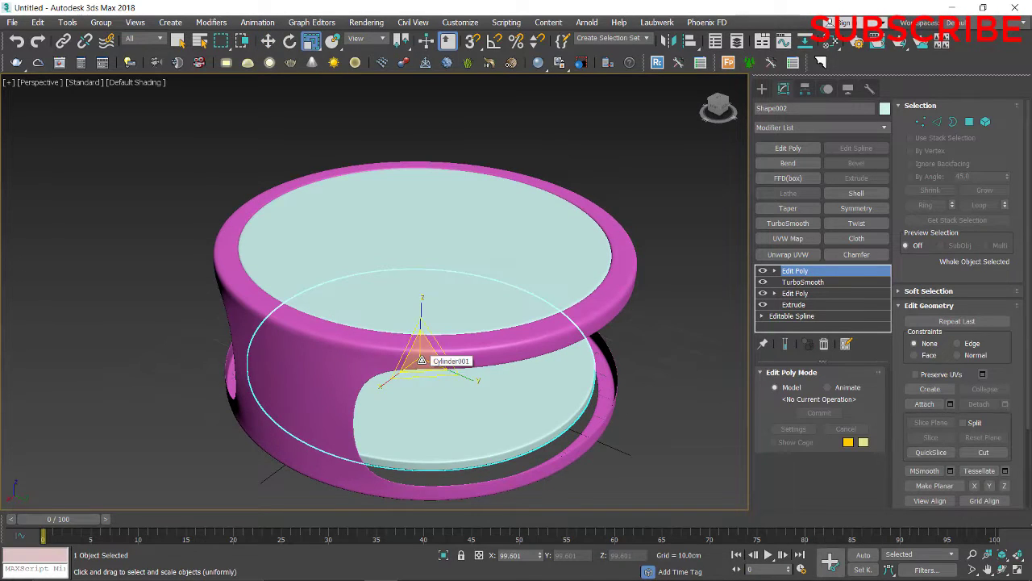
drag(424, 360, 421, 354)
alt+middle_drag(575, 504, 452, 440)
scroll(570, 472, up, 3)
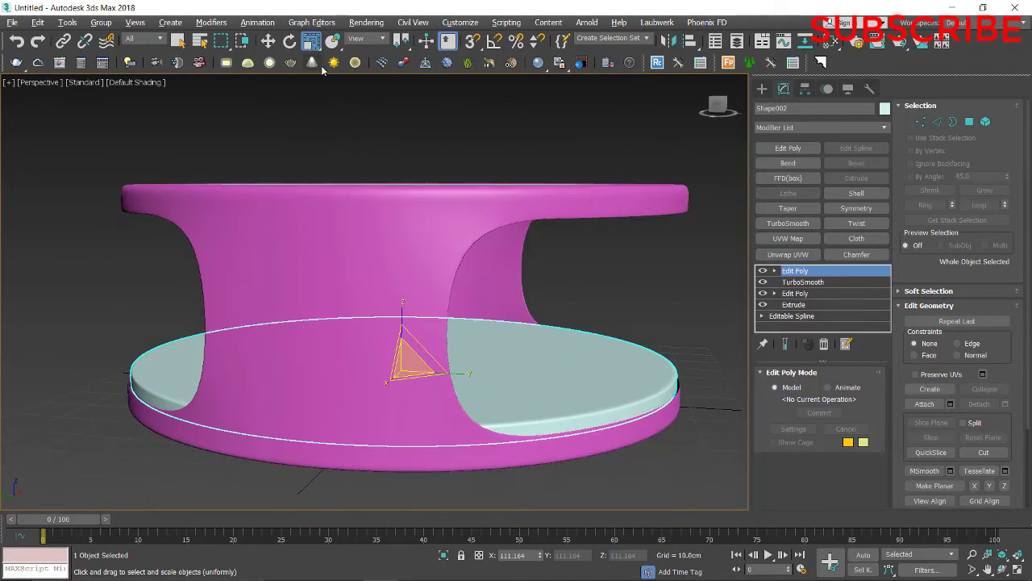
right_click(311, 40)
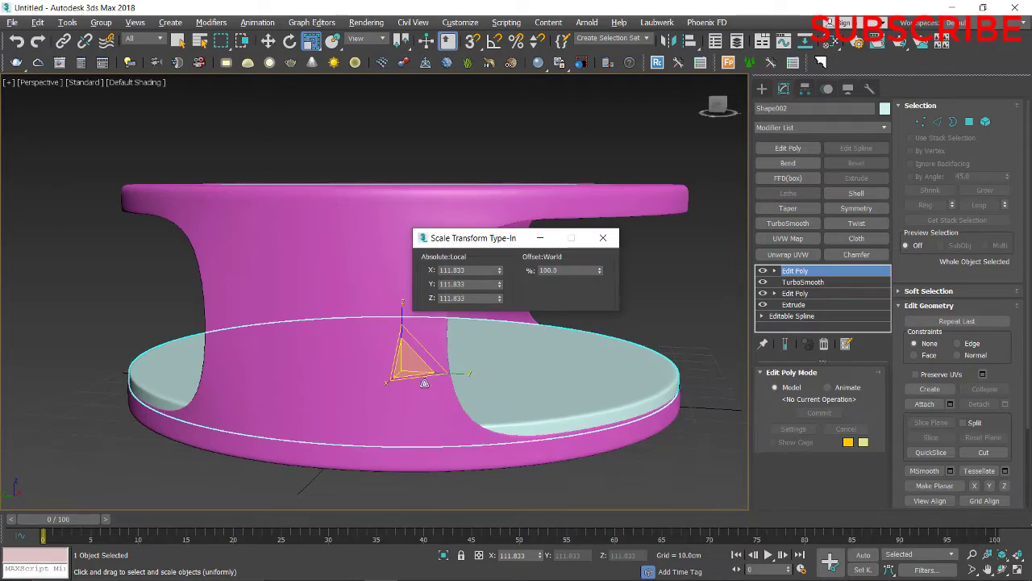
alt+middle_drag(425, 382, 436, 361)
scroll(396, 396, up, 4)
scroll(420, 382, up, 1)
click(603, 238)
alt+middle_drag(562, 413, 494, 407)
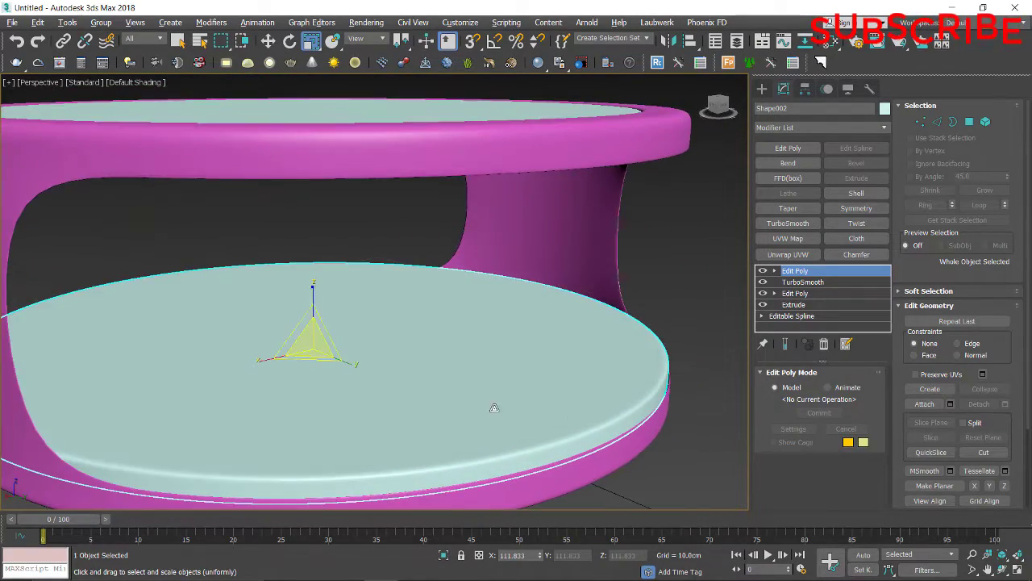
Step: Lower the copied disc into the bottom ring in the front view, to a Z position of about 1.26 cm
key(w)
key(alt+w)
middle_click(516, 267)
key(alt+w)
key(z)
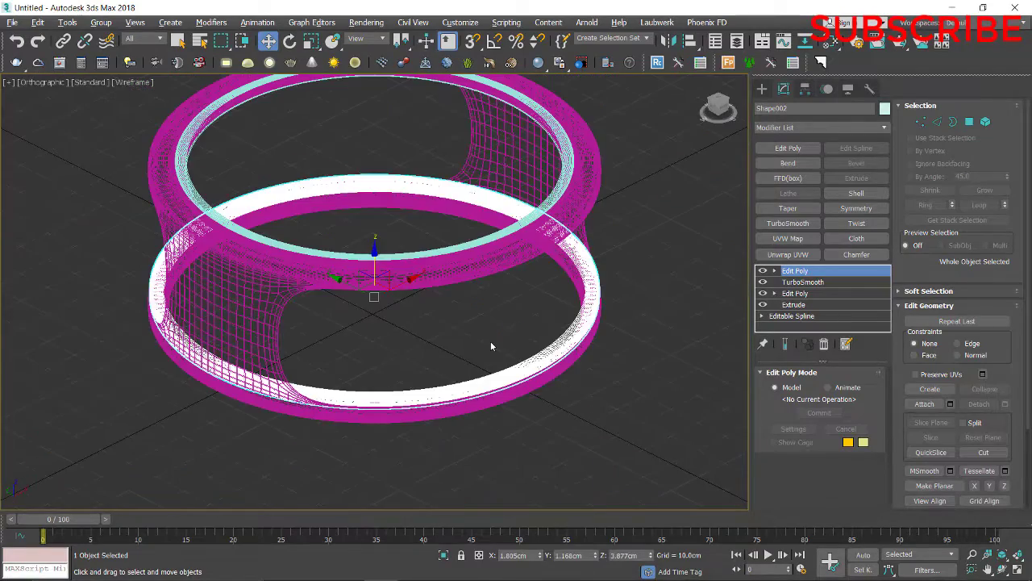
key(f)
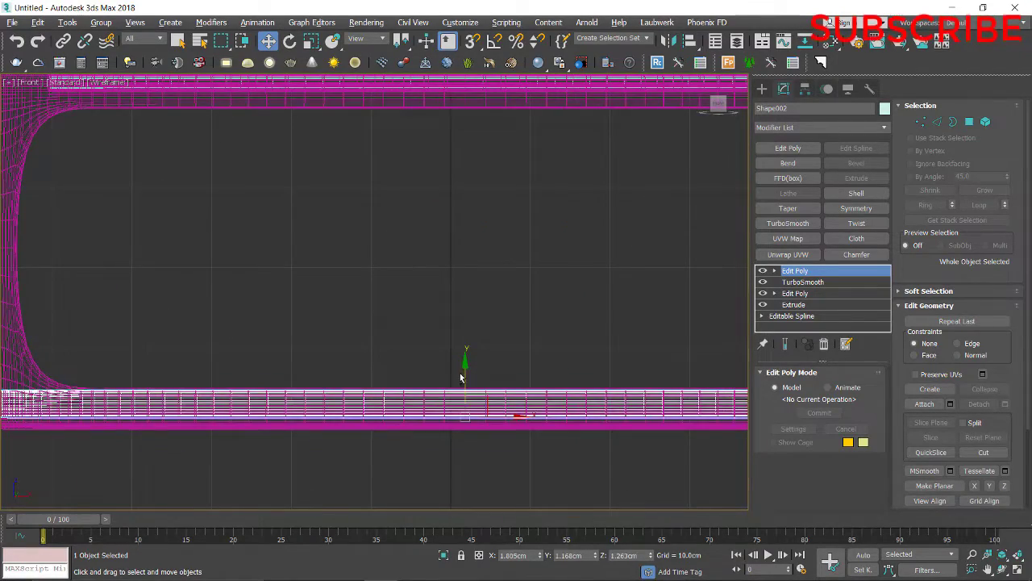
key(p)
mouse_move(493, 403)
alt+middle_down()
mouse_move(452, 282)
mouse_move(355, 303)
mouse_move(427, 323)
mouse_move(492, 287)
alt+middle_up()
scroll(452, 282, down, 6)
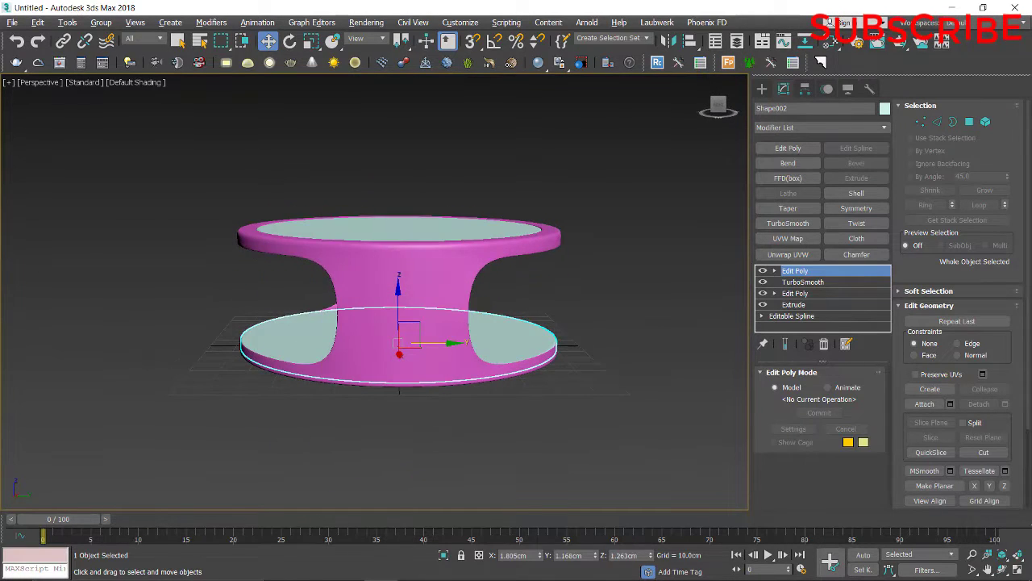
Step: Apply an FFD(box) modifier to the frame and set its lattice to 2x2x2 control points
click(467, 282)
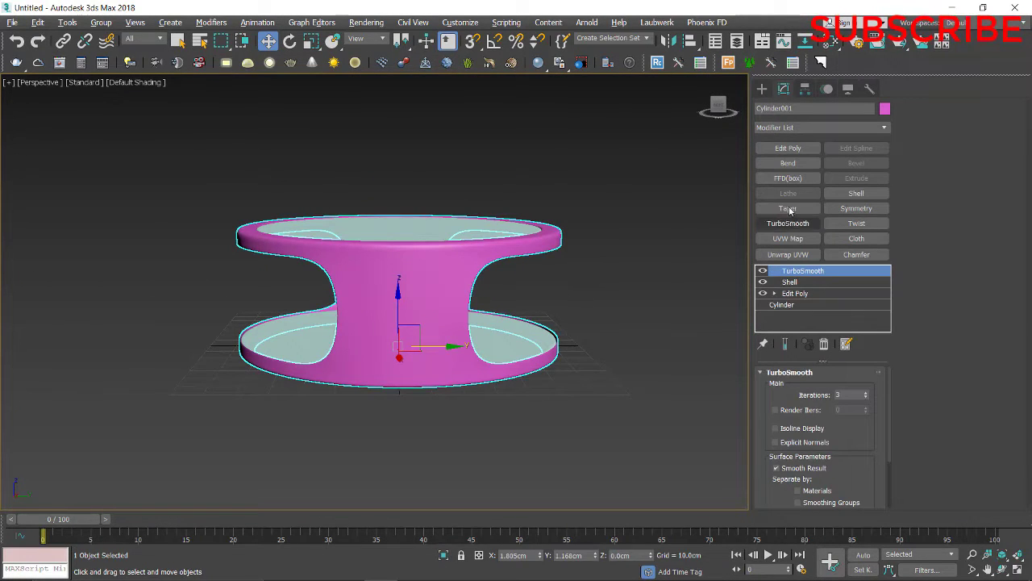
click(788, 179)
click(806, 411)
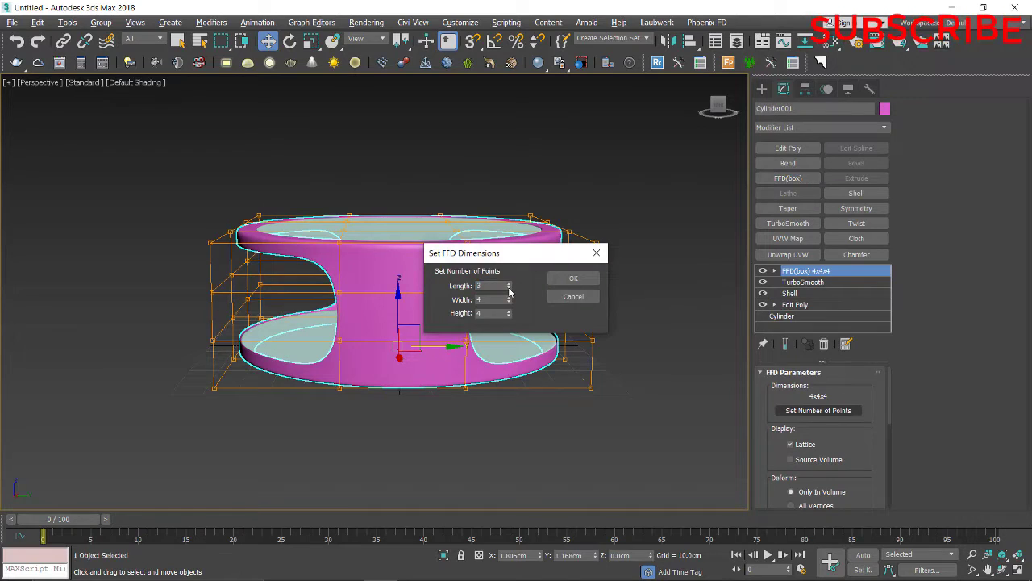
click(574, 278)
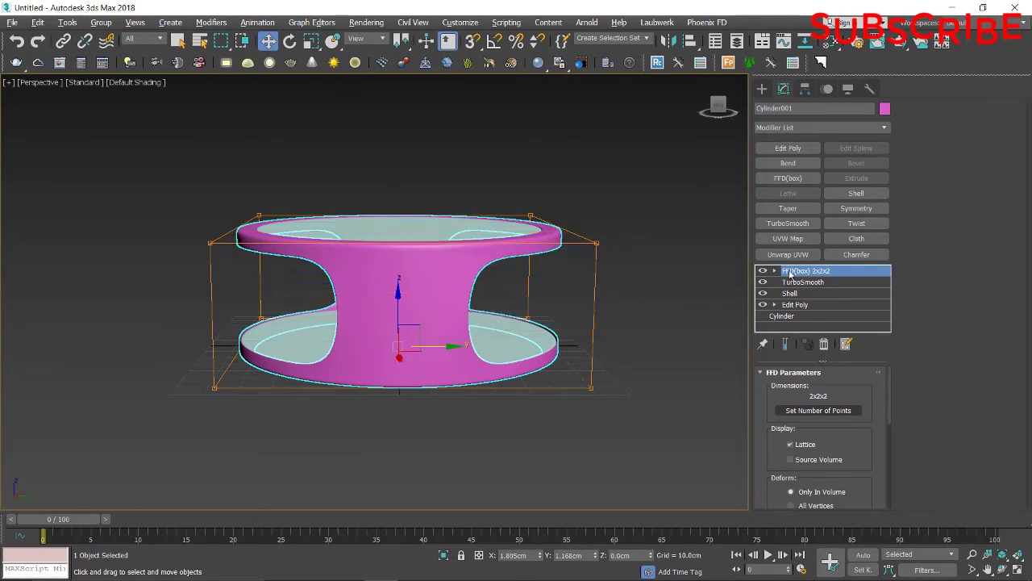
Step: Twist the frame by rotating the upper FFD control points 20 degrees about Z with angle snap on
alt+middle_drag(280, 278, 285, 259)
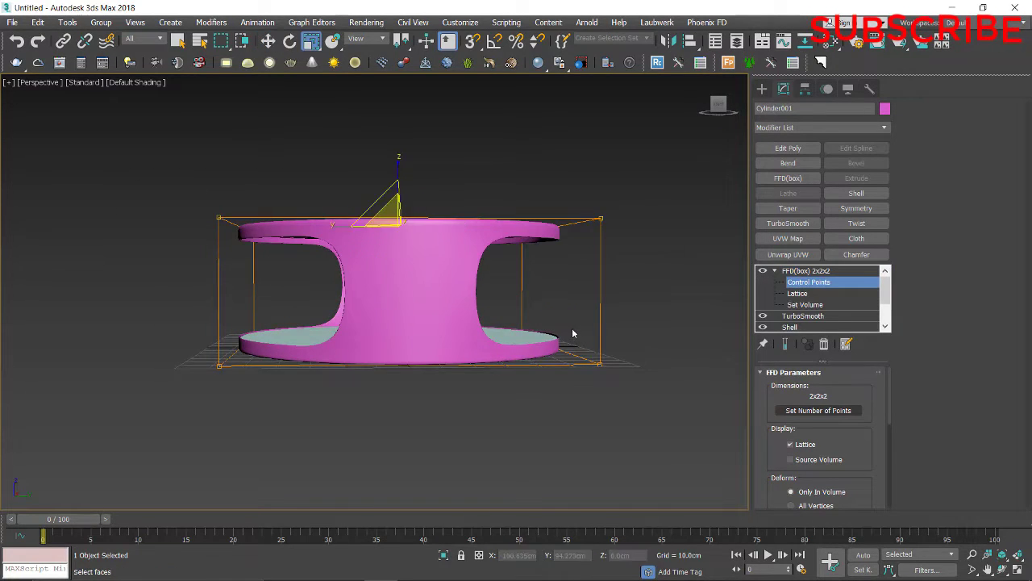
alt+middle_drag(572, 333, 451, 304)
key(e)
key(a)
drag(423, 290, 413, 239)
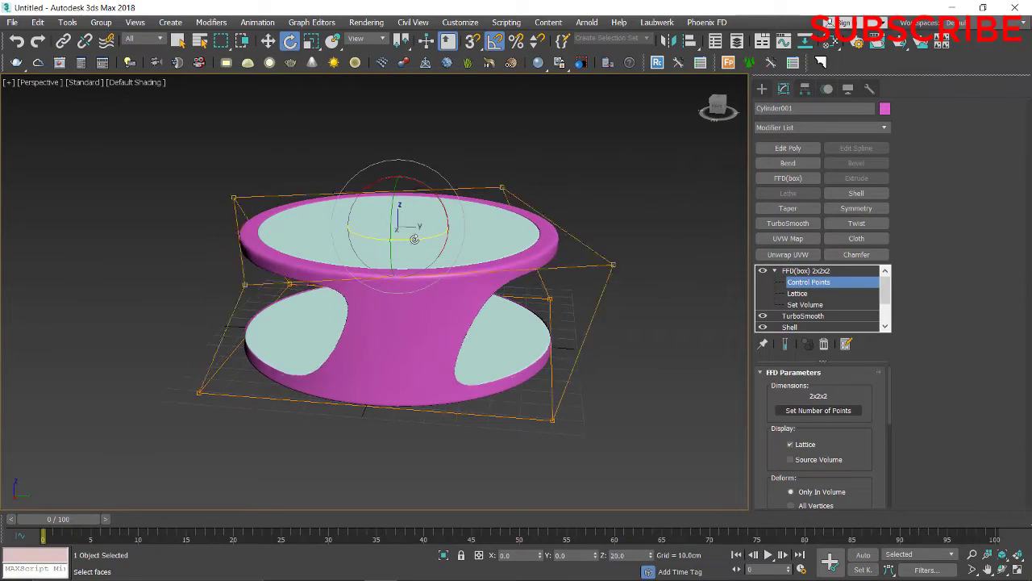
alt+middle_drag(413, 238, 426, 352)
scroll(426, 352, up, 5)
scroll(445, 310, up, 3)
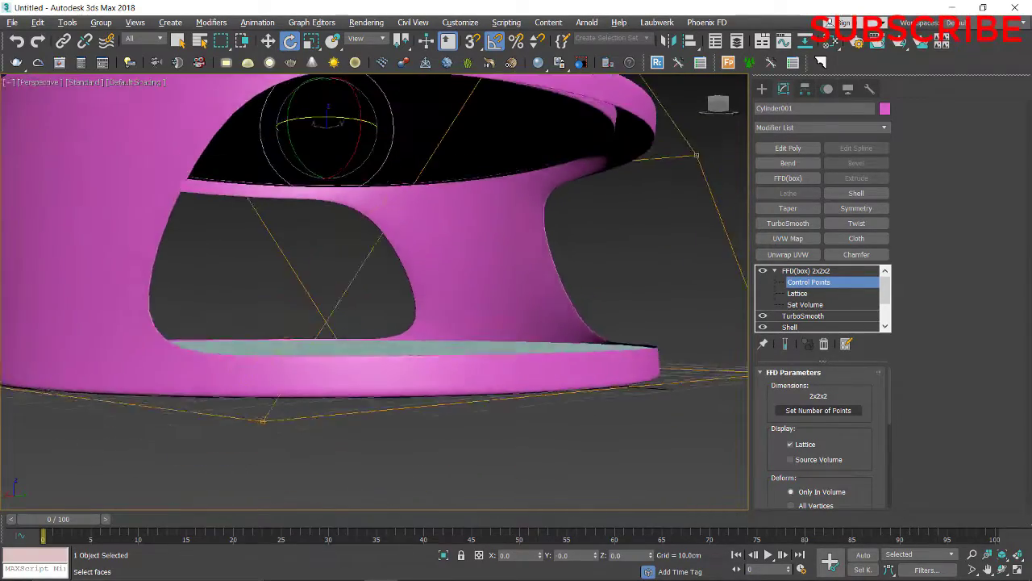
Step: Add an Edit Poly modifier to the frame above the FFD(box) modifier
scroll(445, 310, down, 4)
alt+middle_drag(445, 310, 436, 368)
scroll(445, 315, down, 1)
mouse_move(436, 368)
alt+middle_down()
mouse_move(461, 342)
mouse_move(440, 372)
alt+middle_up()
middle_drag(440, 371, 439, 362)
mouse_move(398, 328)
alt+middle_down()
mouse_move(477, 325)
mouse_move(382, 325)
alt+middle_up()
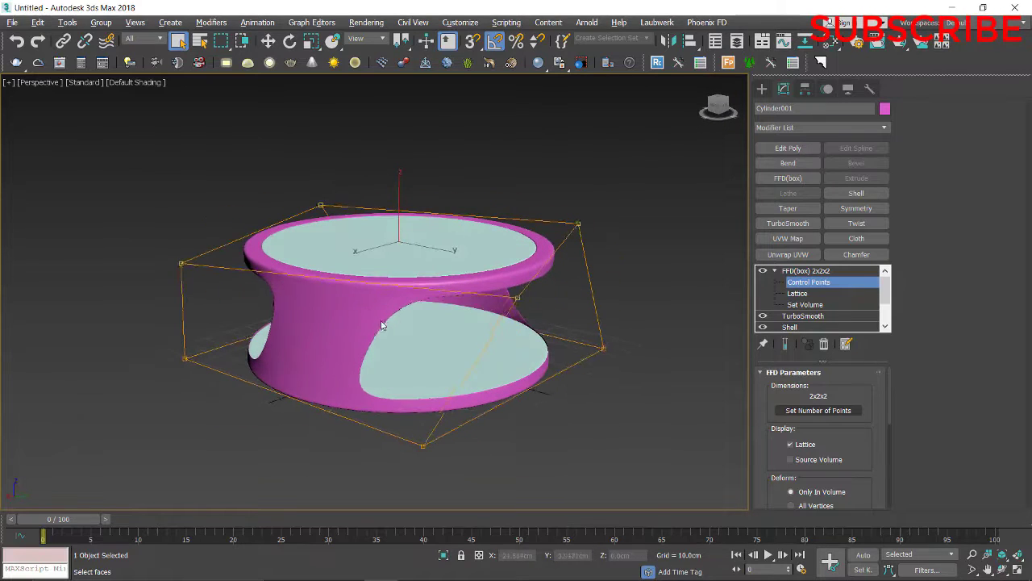
click(779, 149)
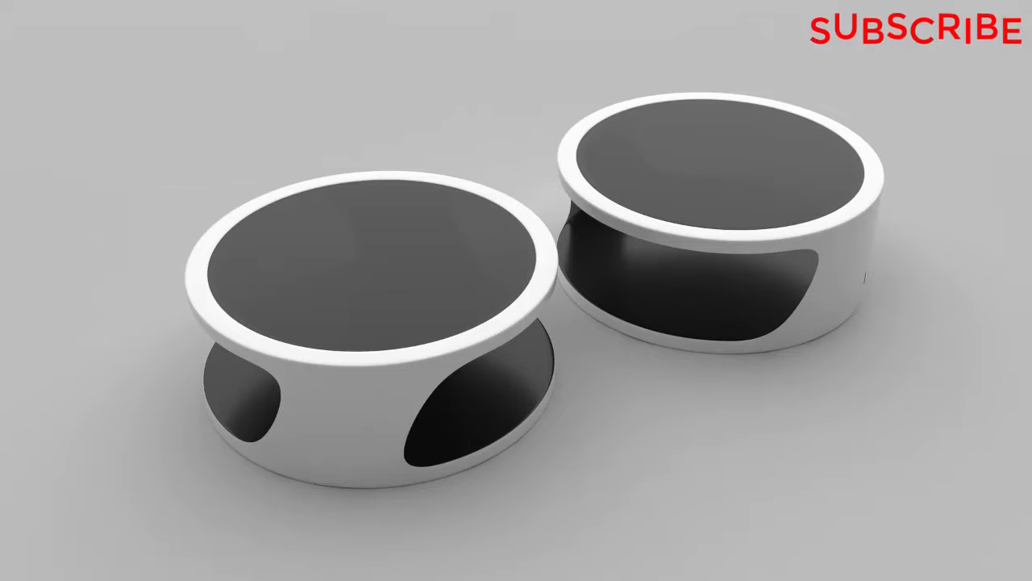